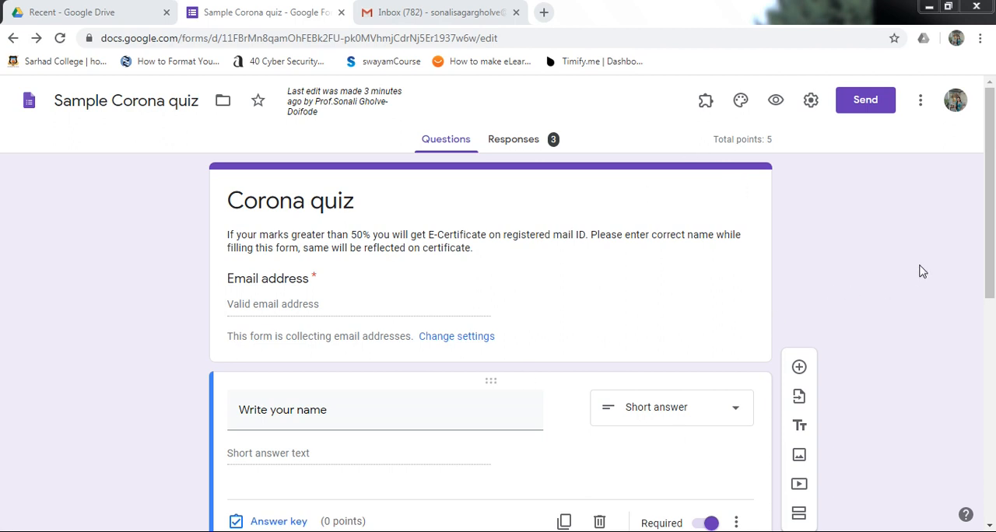
Step: Search the G Suite Marketplace add-ons for Certify'em and check its listing
scroll(991, 248, "down", 6)
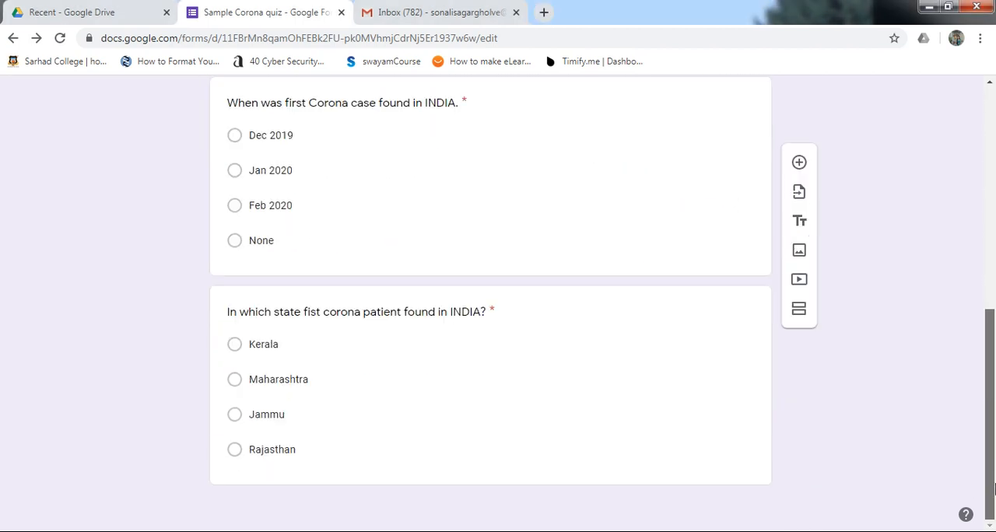
scroll(992, 290, "up", 4)
scroll(994, 290, "up", 3)
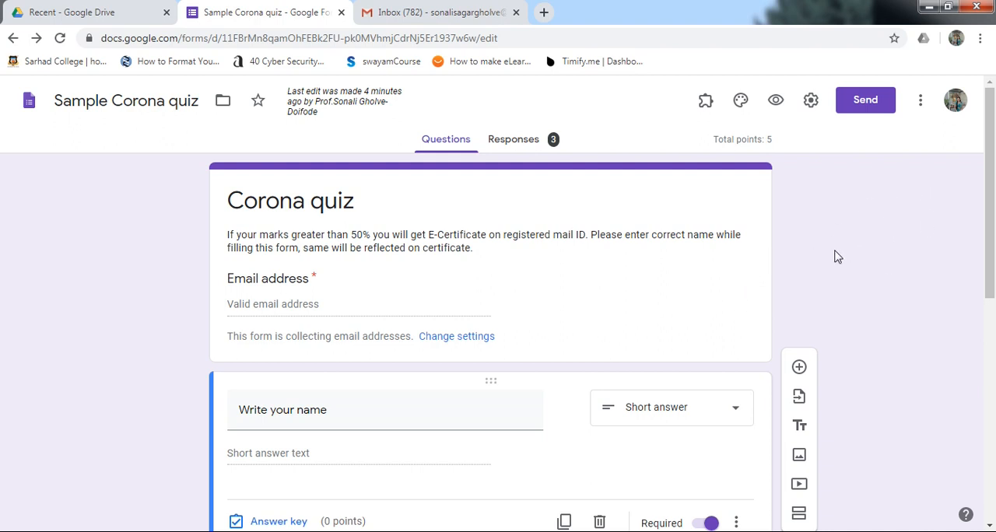
left_click(921, 104)
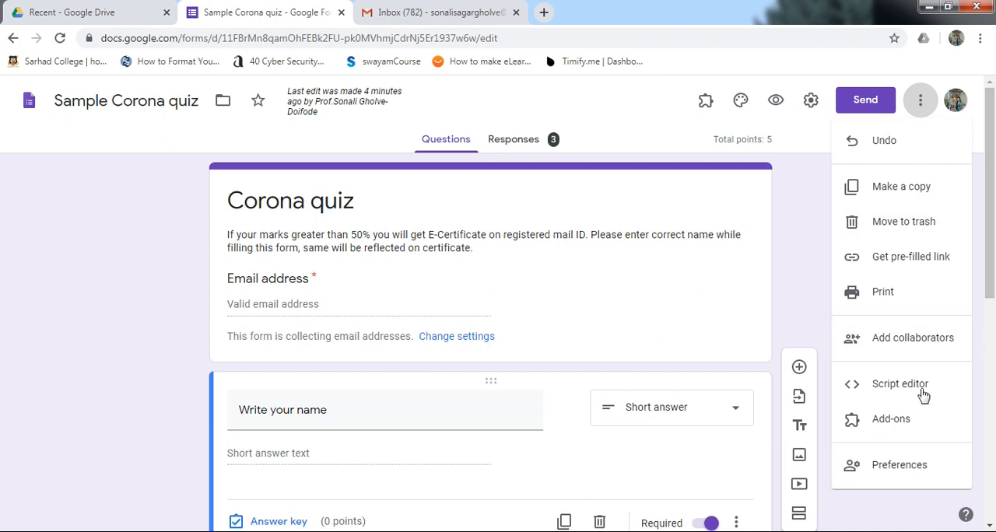
left_click(902, 422)
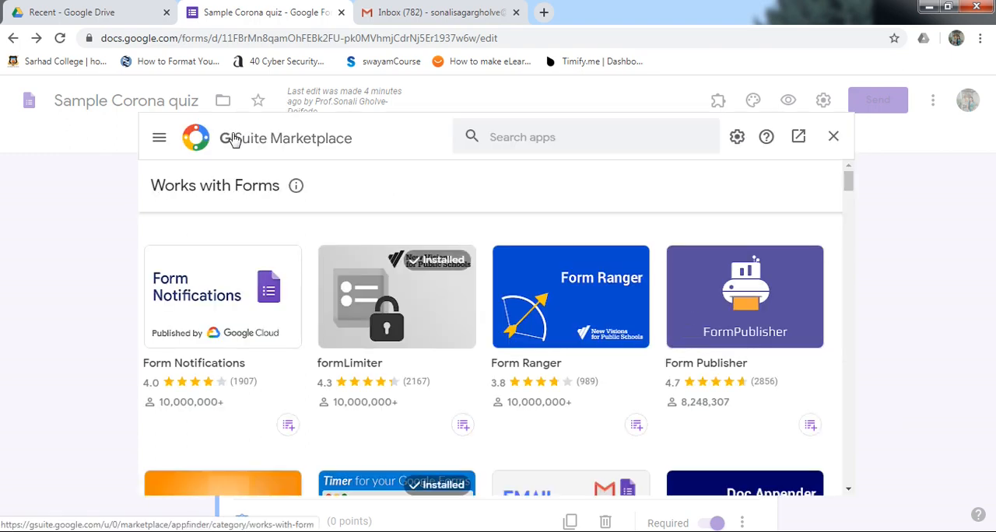
left_click(523, 138)
type("cert")
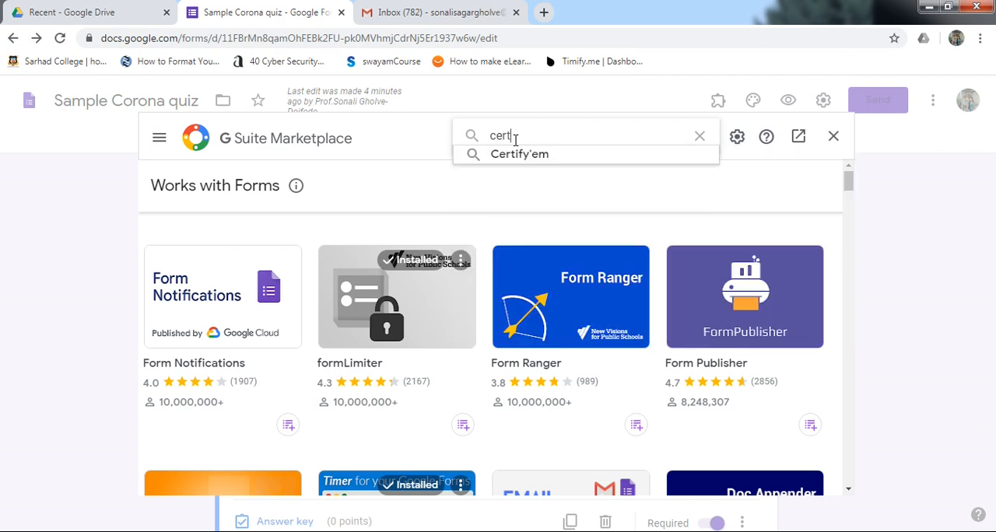
left_click(519, 154)
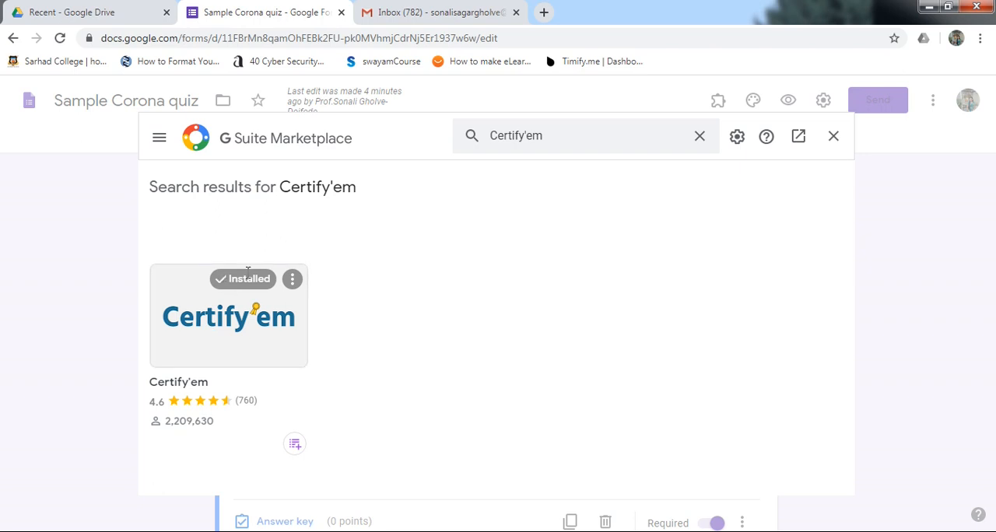
left_click(834, 137)
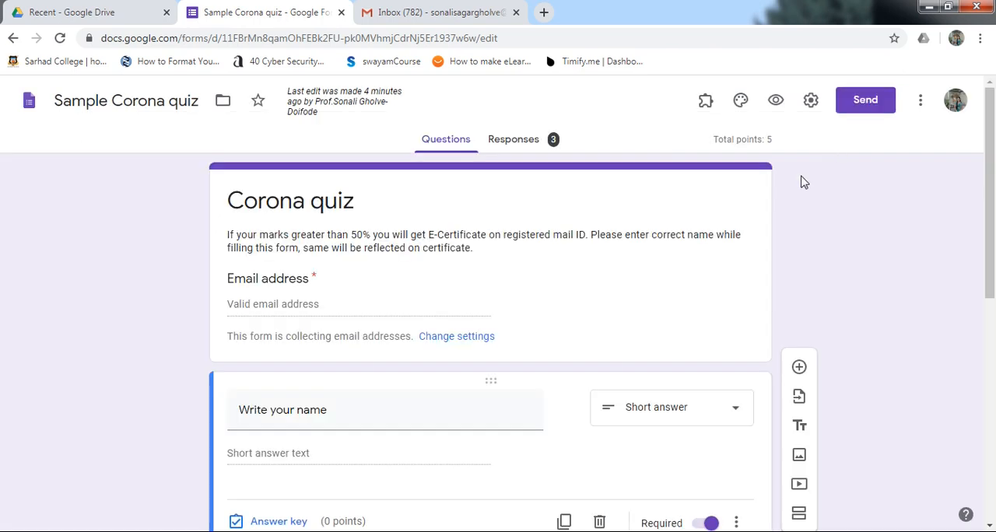
left_click(707, 101)
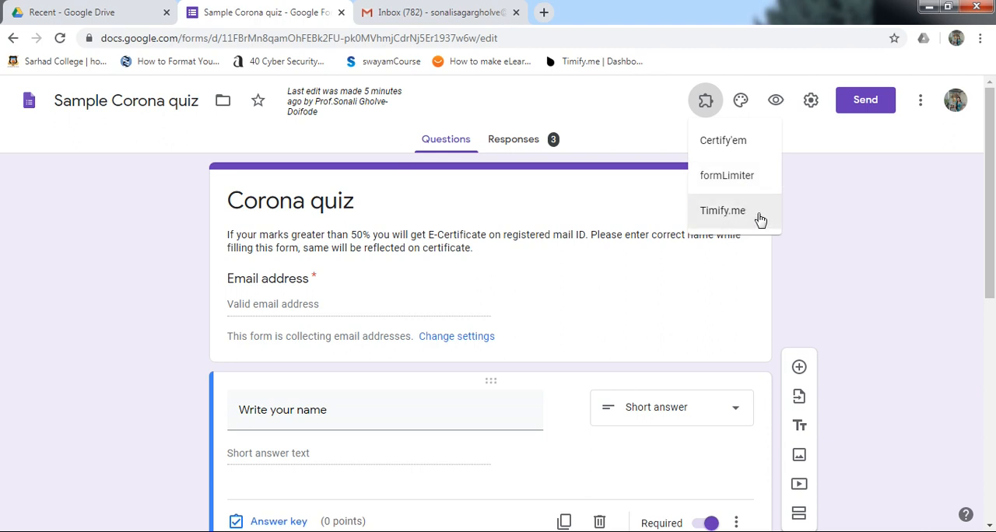
left_click(724, 142)
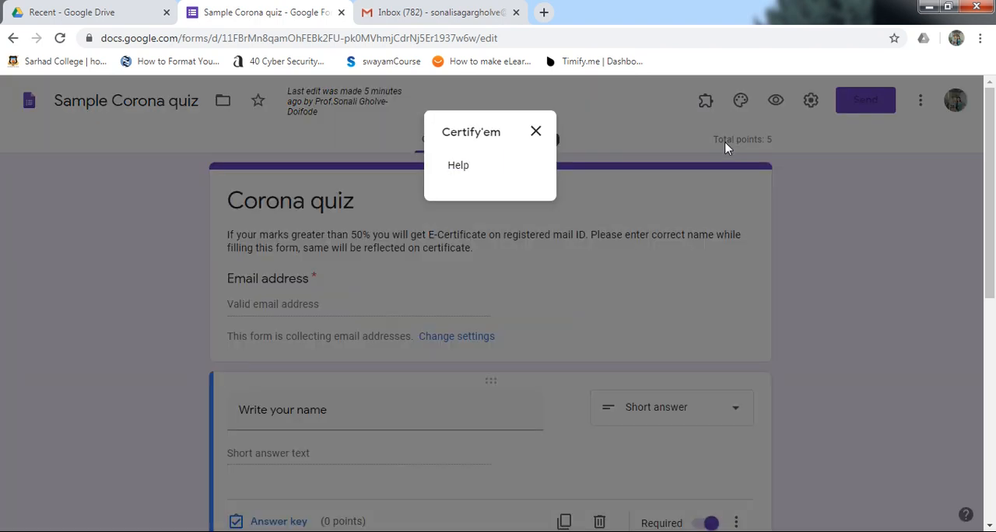
left_click(536, 133)
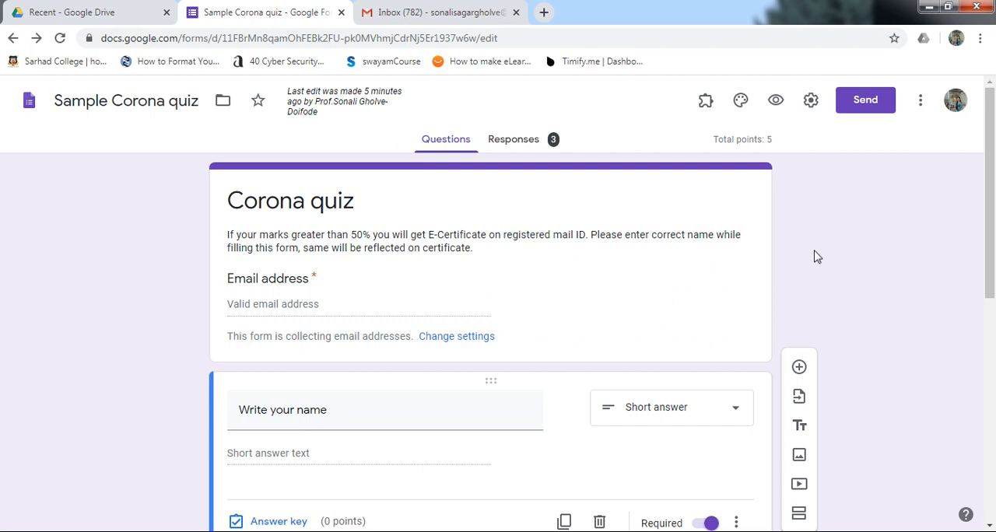
key("F5")
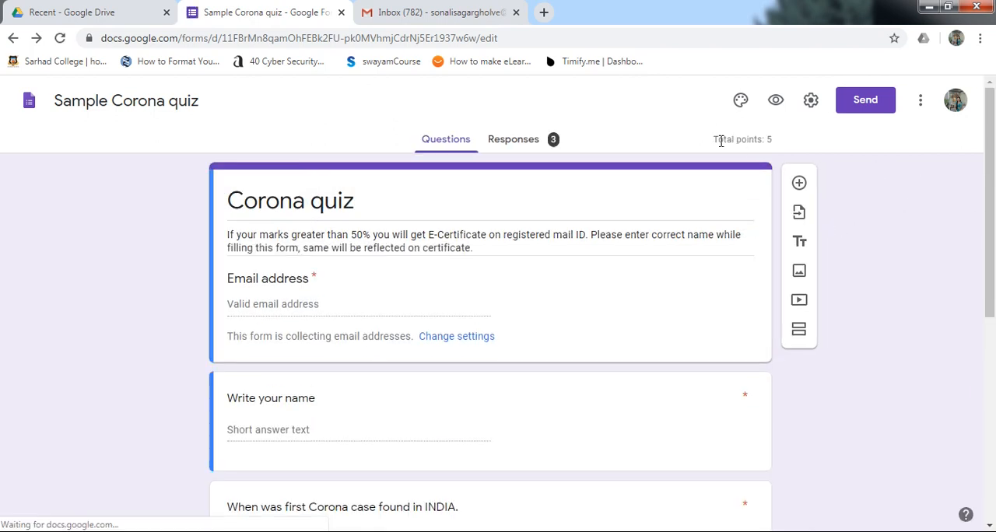
left_click(706, 101)
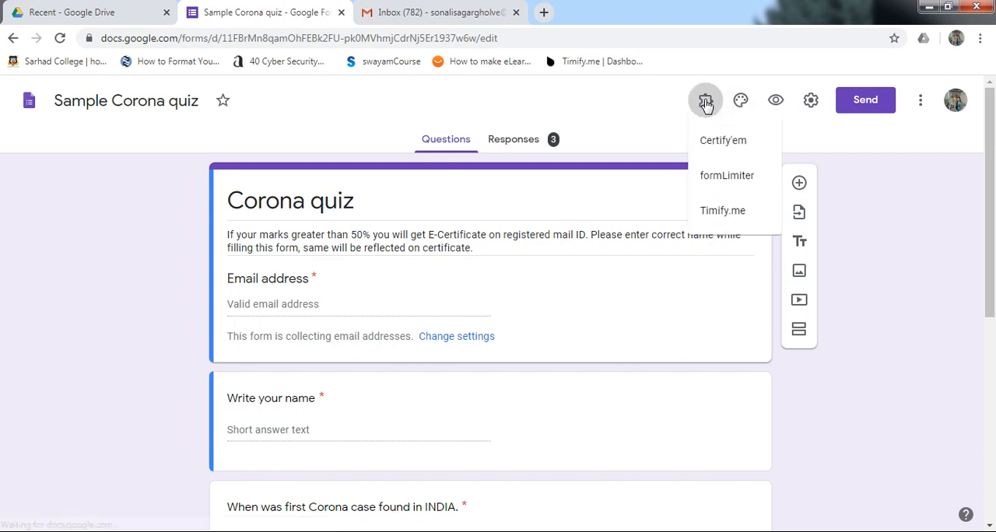
left_click(740, 141)
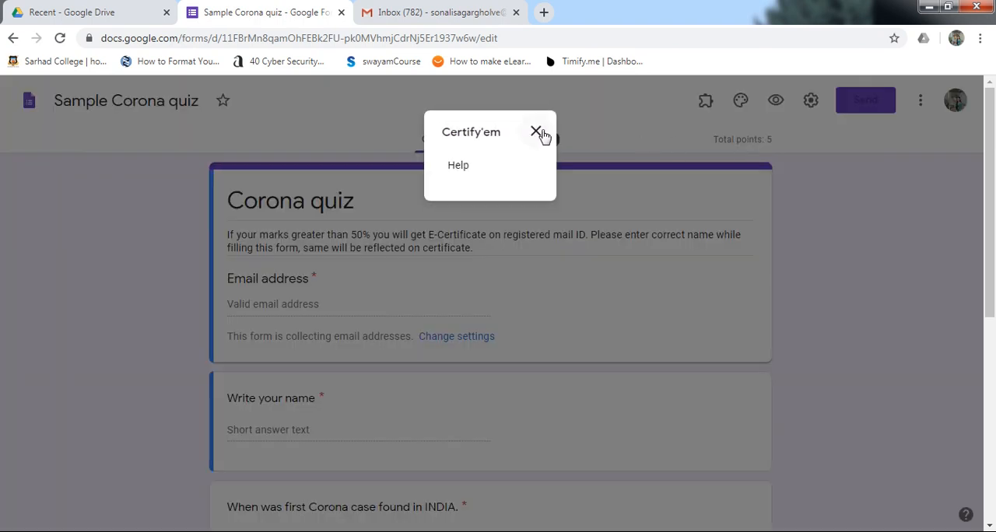
left_click(541, 132)
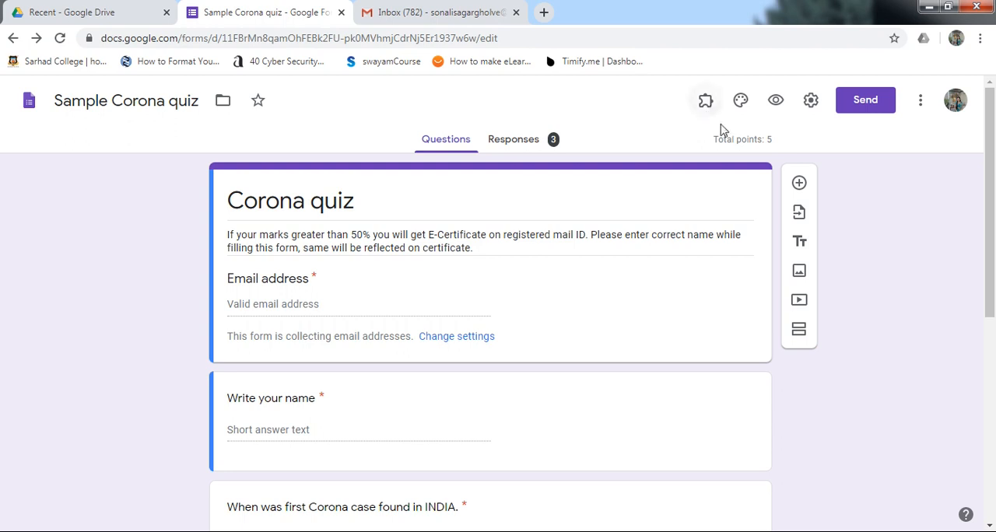
Step: Reload the quiz form and turn certification on in the Certify'em controls
left_click(60, 38)
left_click(709, 104)
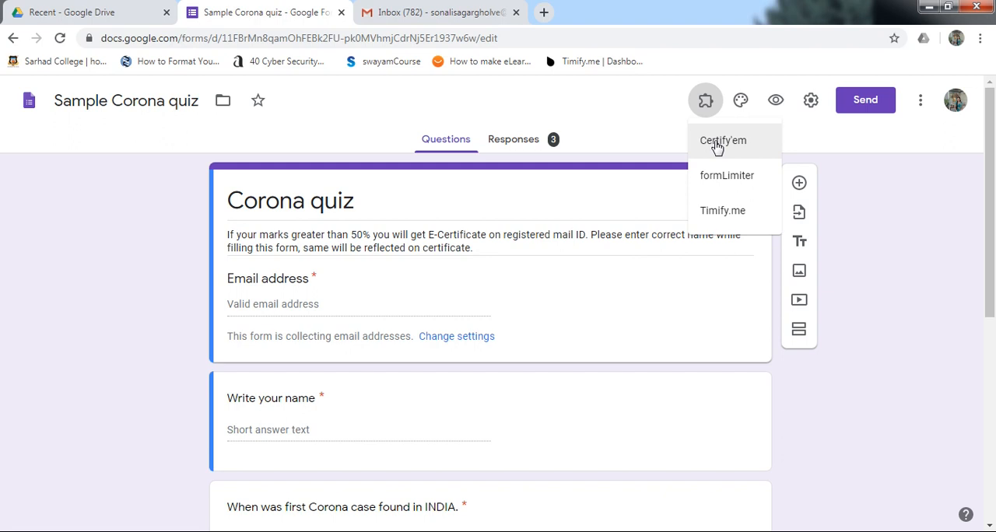
left_click(717, 143)
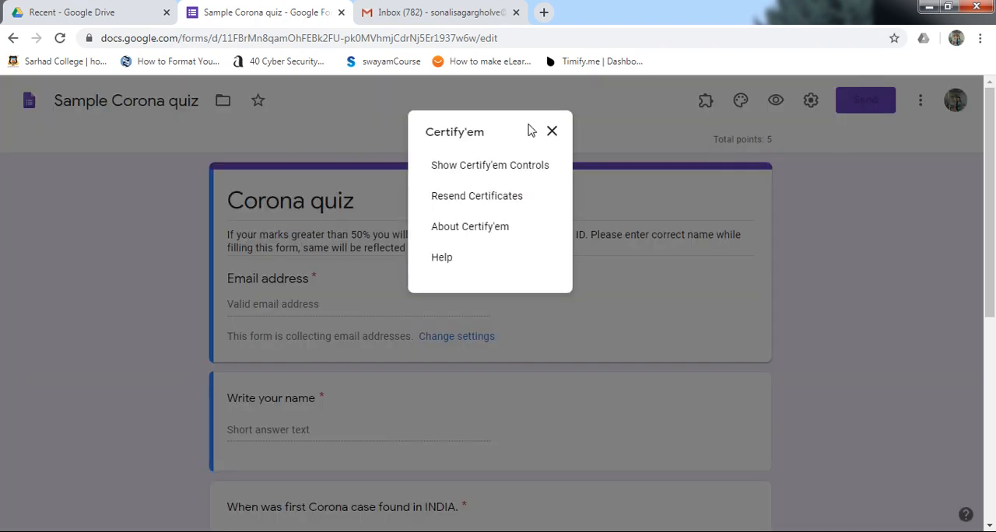
left_click(480, 166)
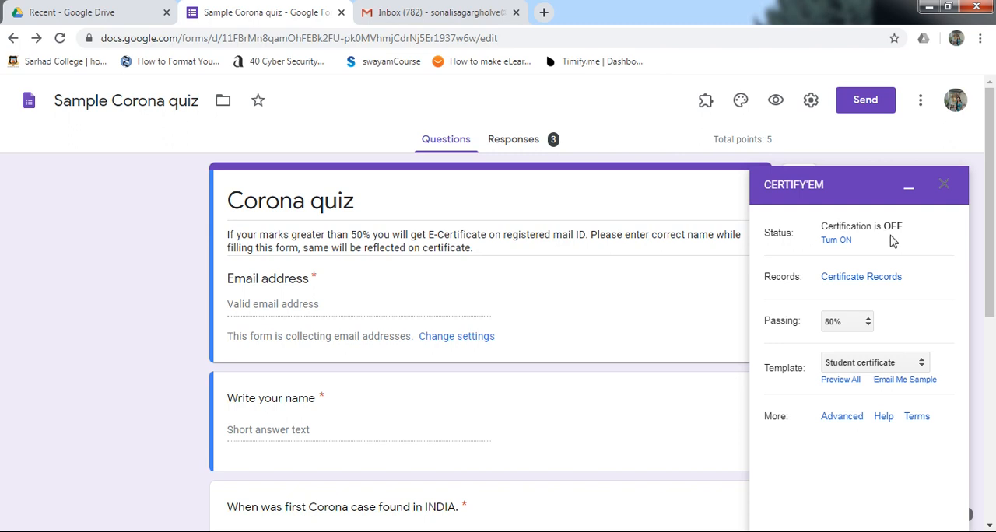
left_click(838, 241)
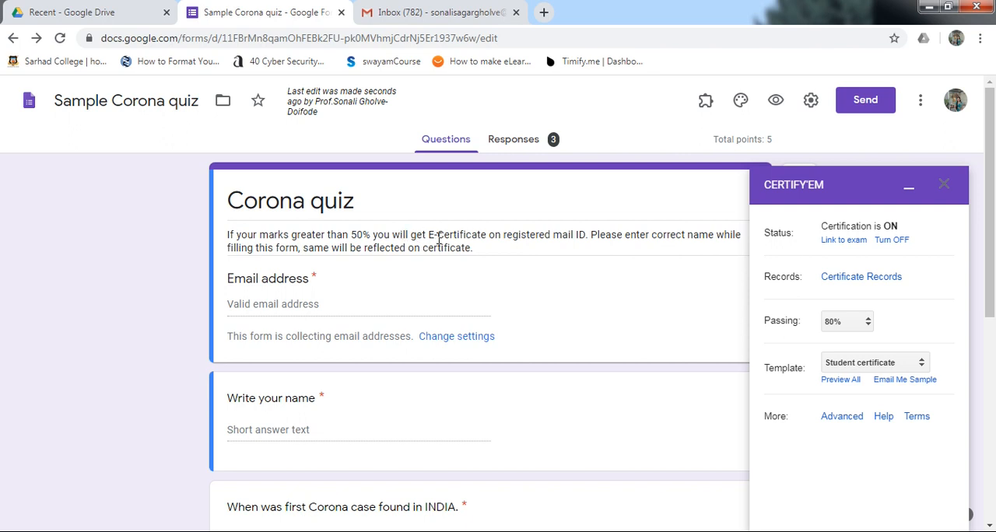
Step: Set the certificate's passing score to 50% and its template to Black Frame
left_click(868, 324)
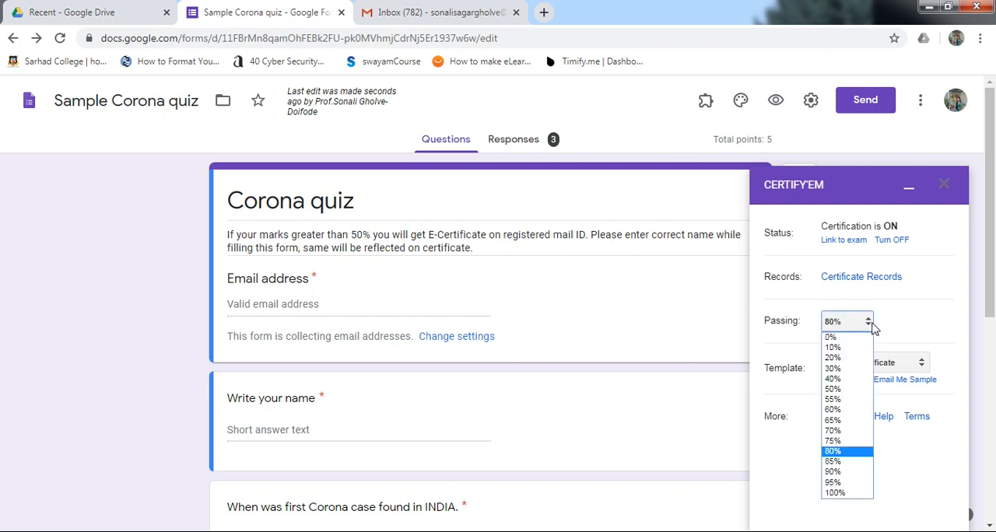
left_click(838, 390)
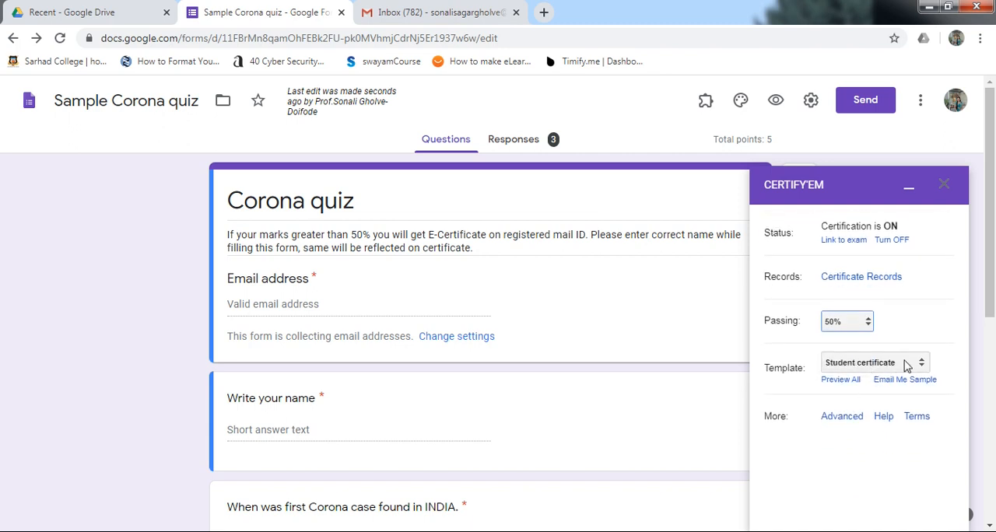
left_click(922, 366)
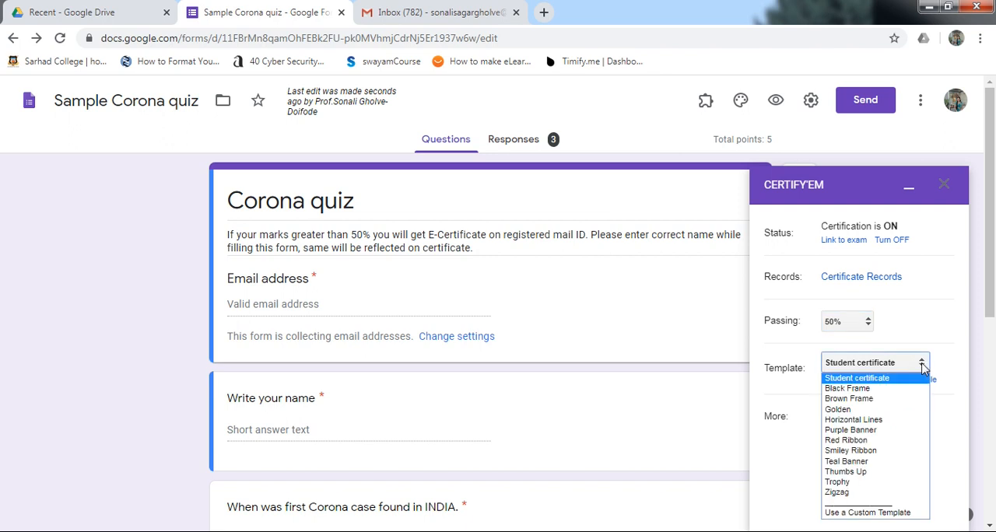
left_click(846, 390)
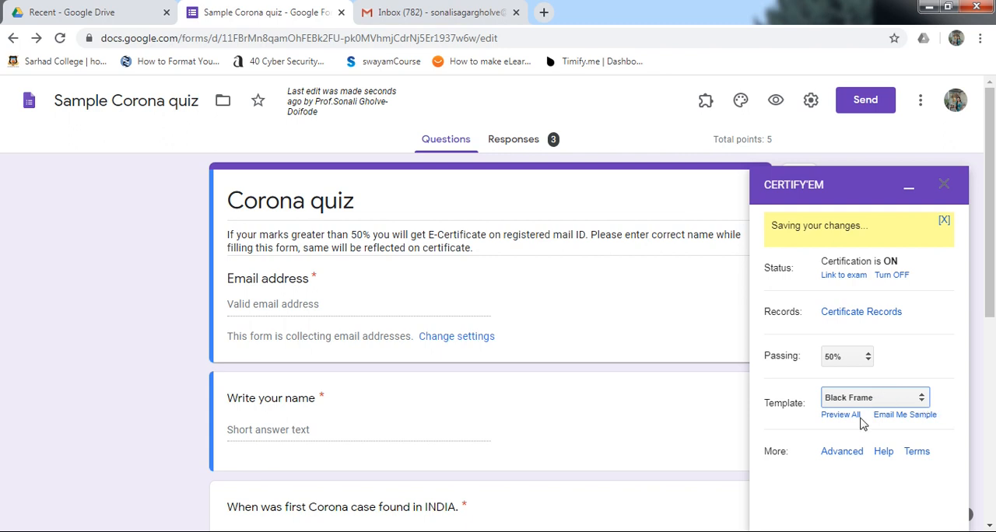
Step: Preview all the Certify'em certificate templates, including Black Frame, Brown Frame, Golden and Horizontal Lines, and return to the quiz form
left_click_drag(849, 417, 849, 413)
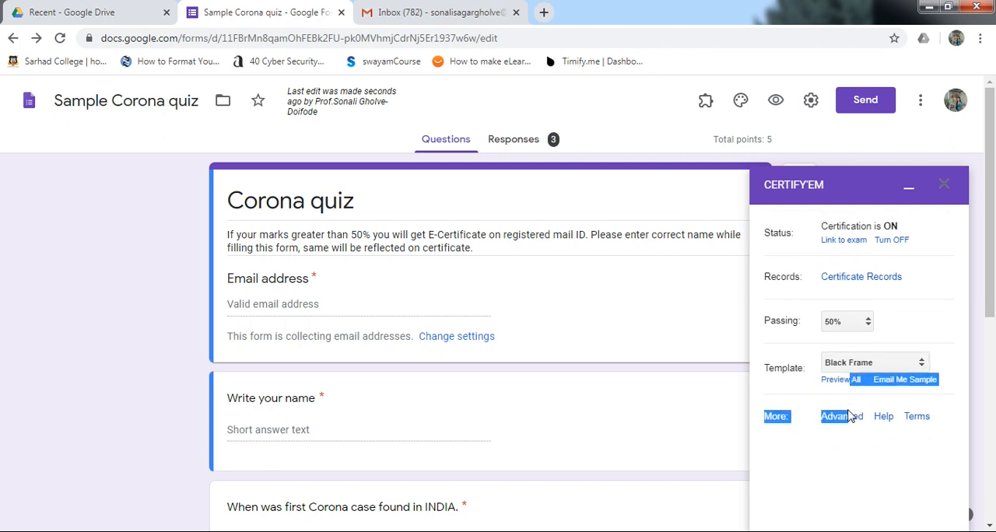
left_click(839, 383)
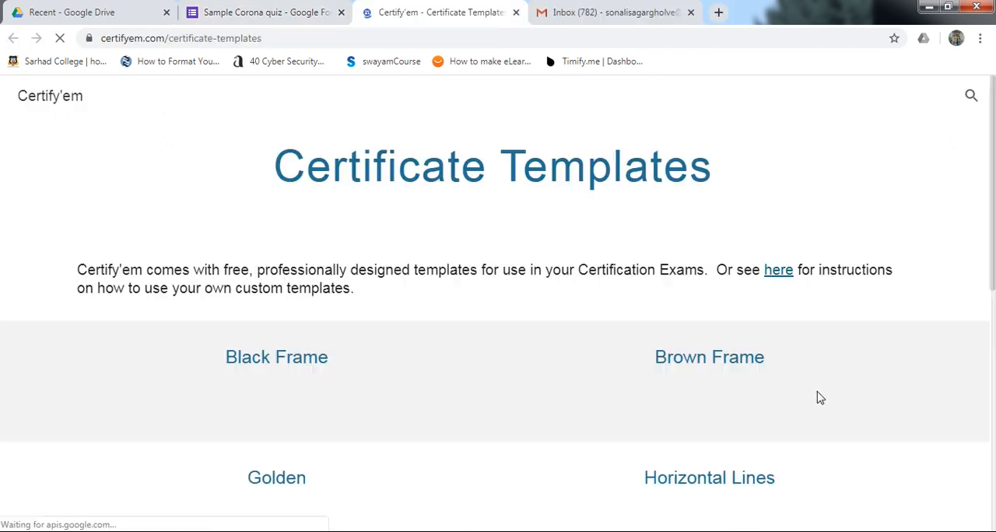
left_click_drag(993, 127, 993, 183)
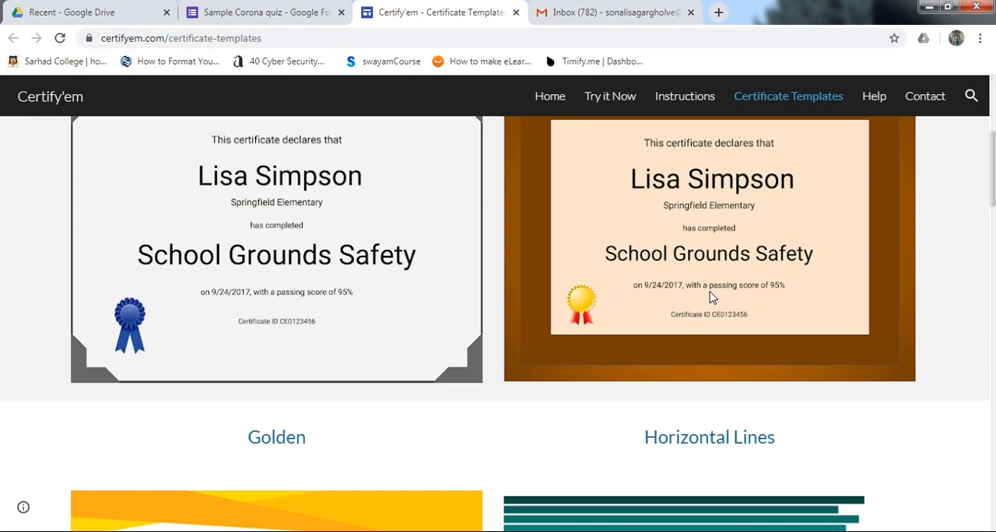
scroll(774, 314, "down", 6)
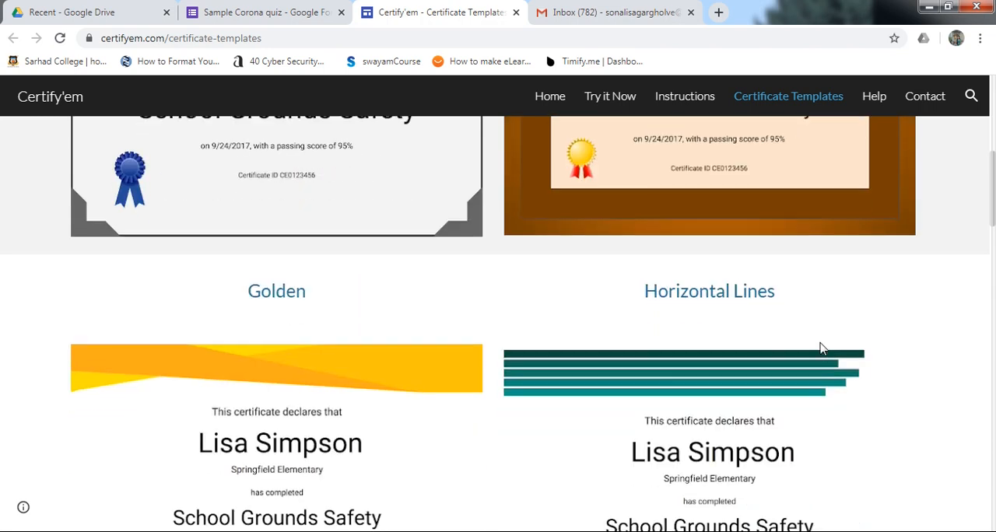
scroll(827, 405, "down", 2)
scroll(827, 405, "up", 12)
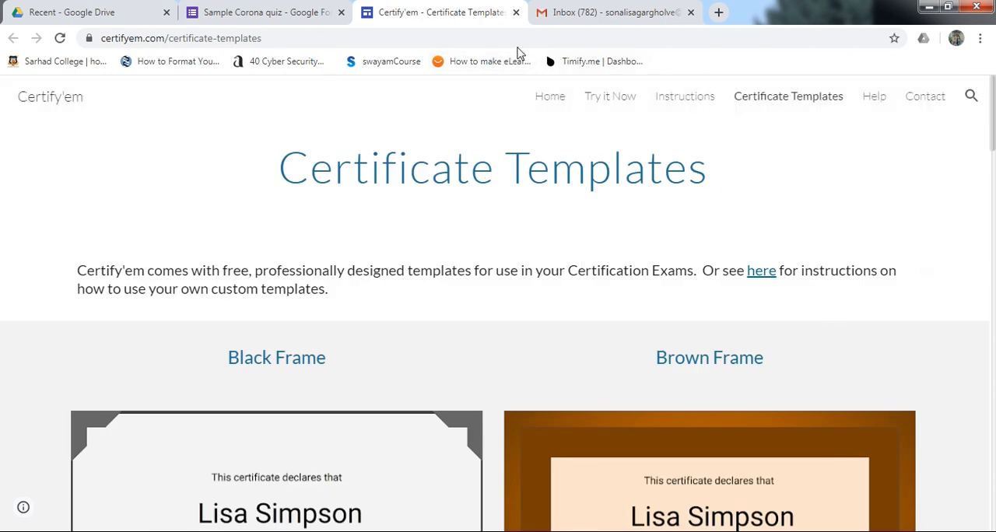
left_click(516, 12)
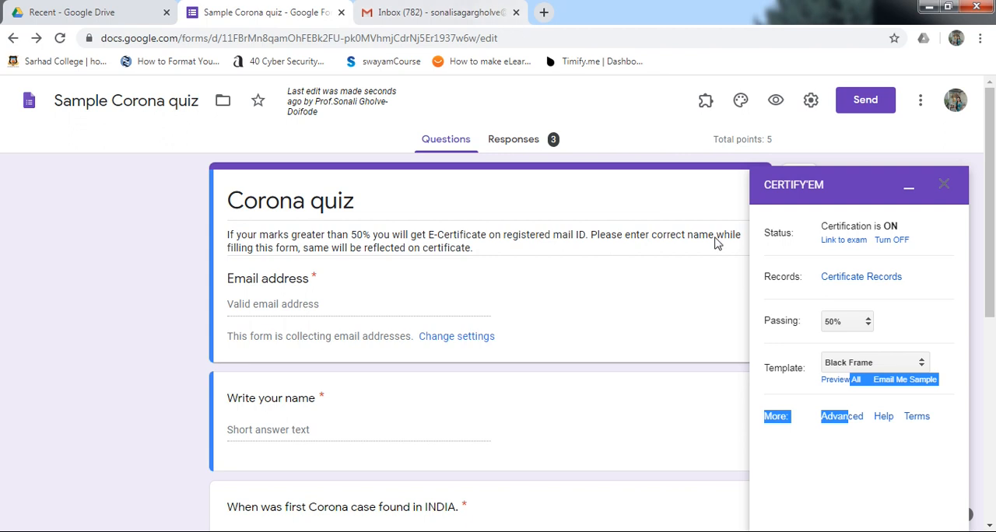
left_click(964, 405)
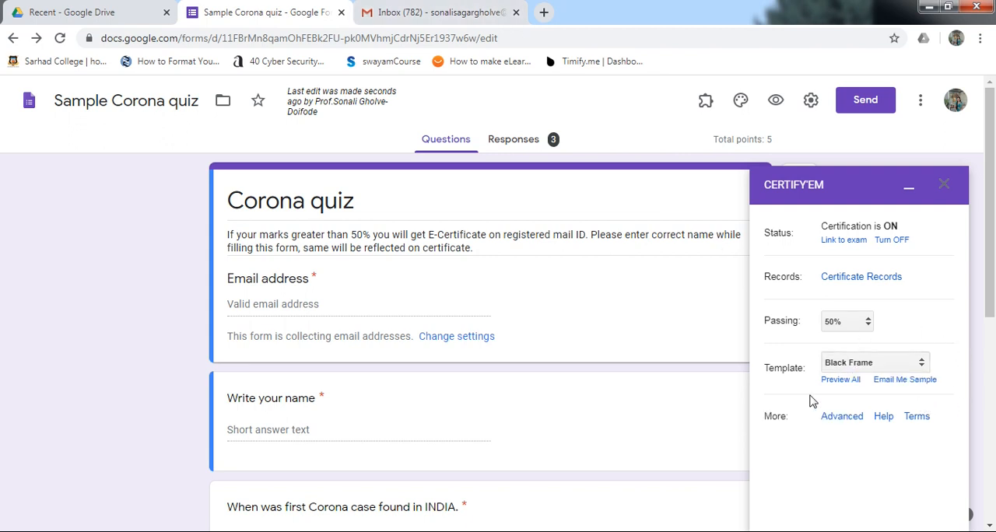
left_click(922, 364)
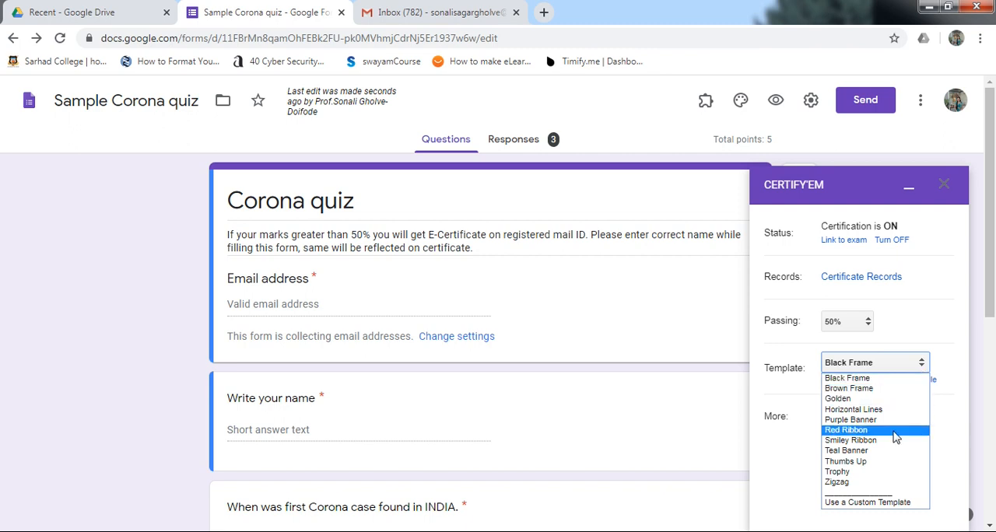
left_click(868, 504)
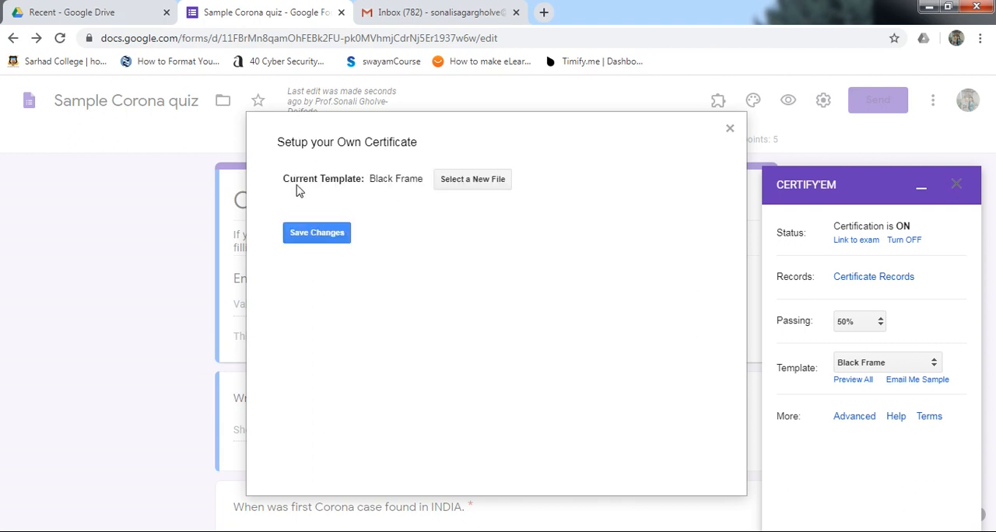
left_click(482, 180)
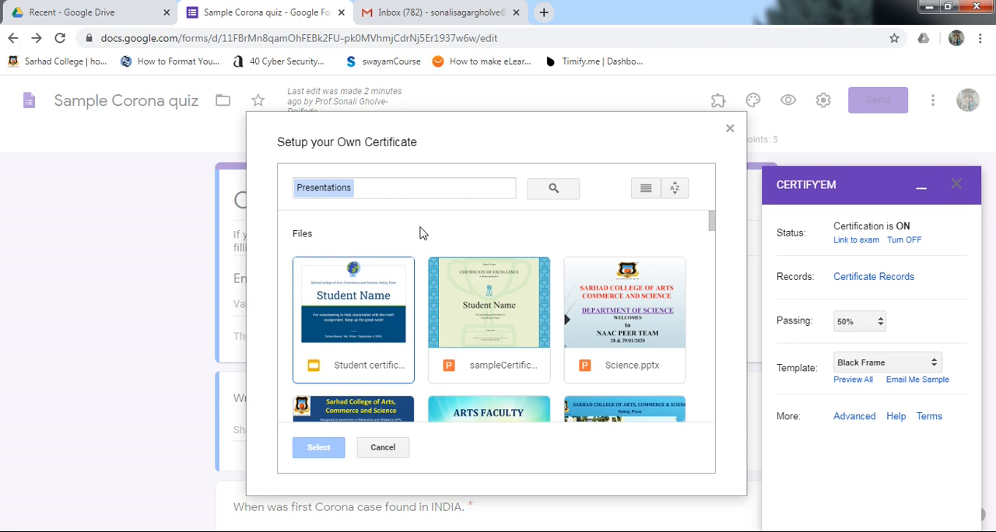
left_click(362, 356)
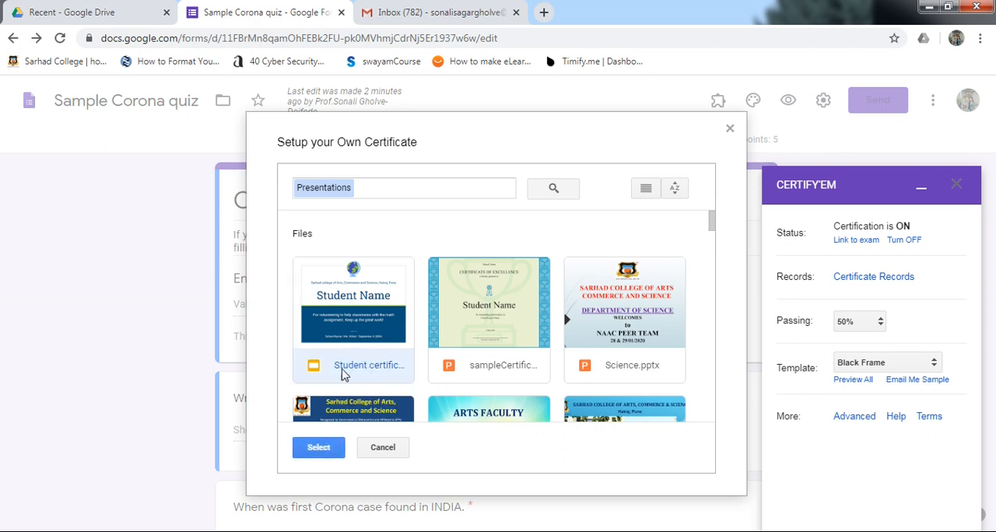
left_click(383, 449)
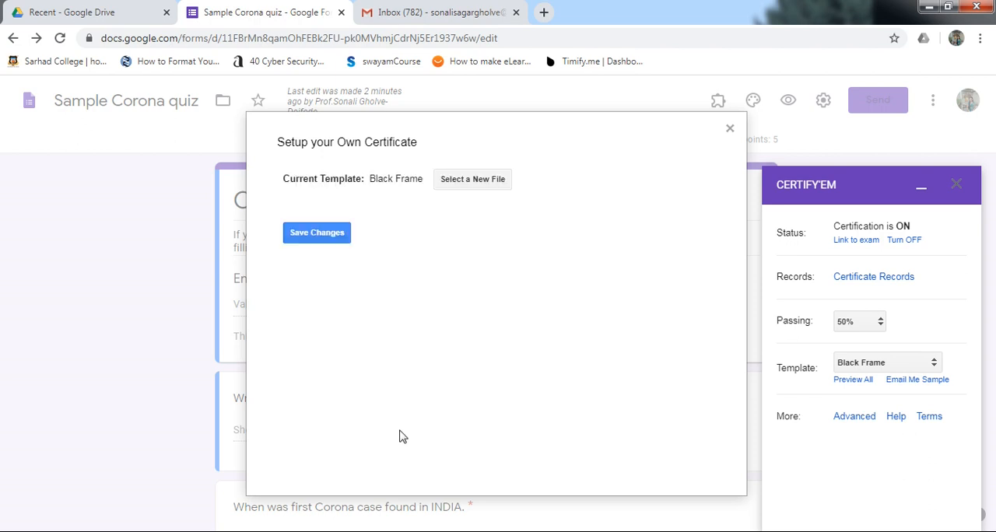
left_click(731, 129)
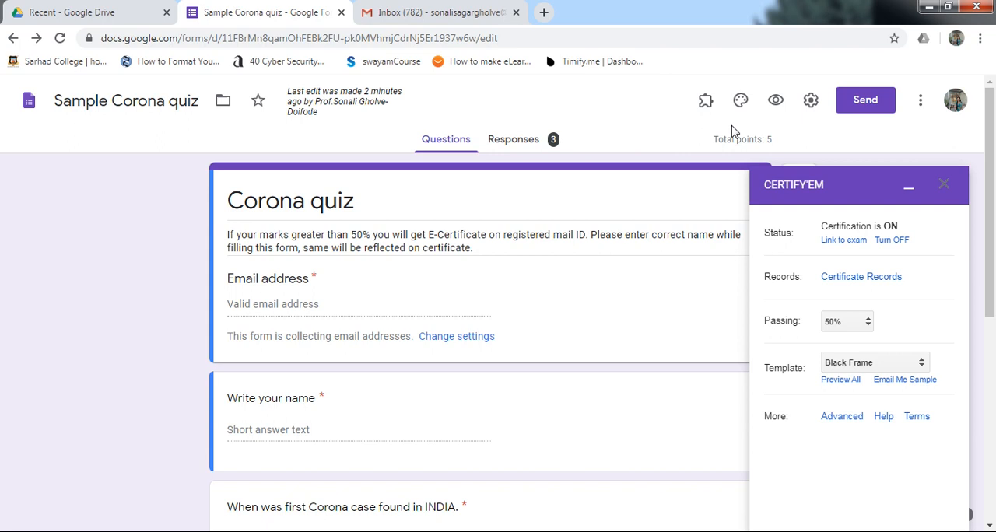
Step: Switch to Google Drive and start a new Google Slides presentation from a template, bringing up the template gallery
left_click(80, 11)
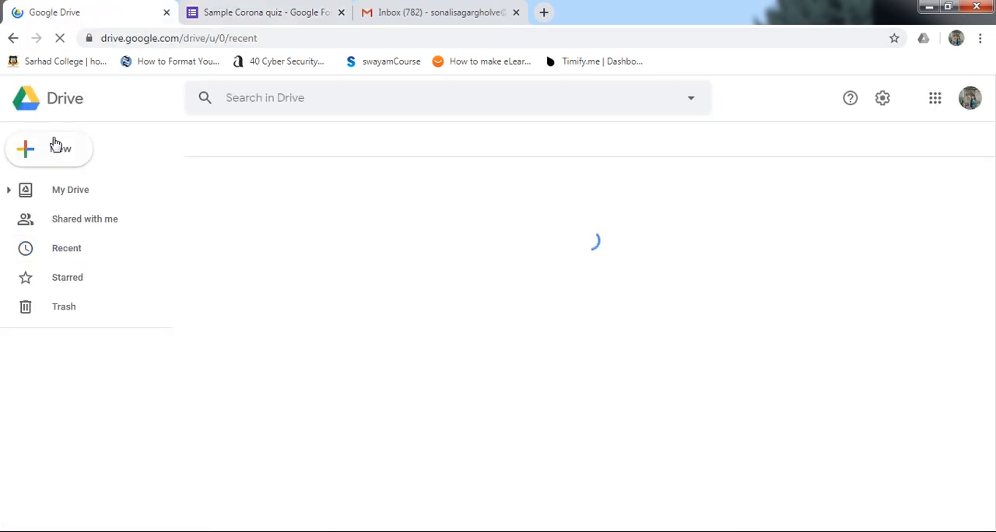
left_click(61, 154)
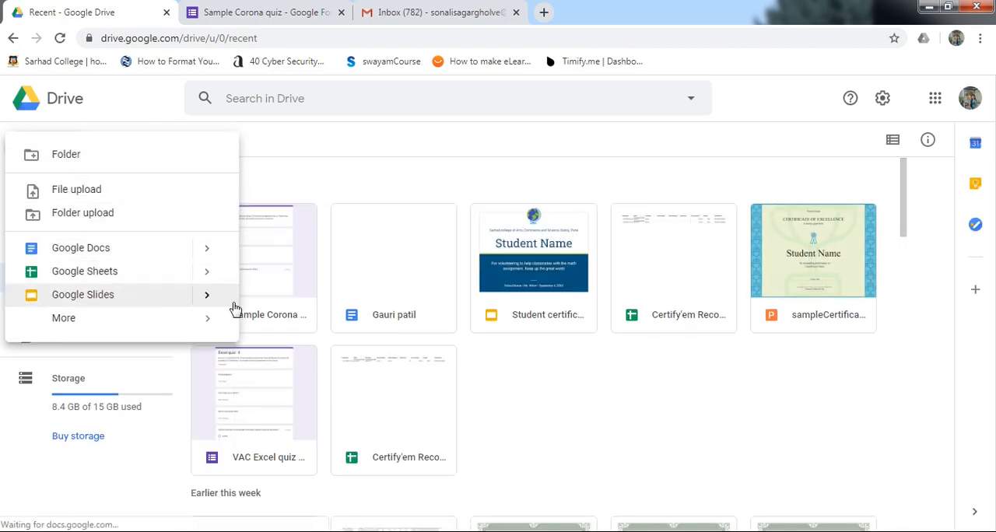
left_click(209, 300)
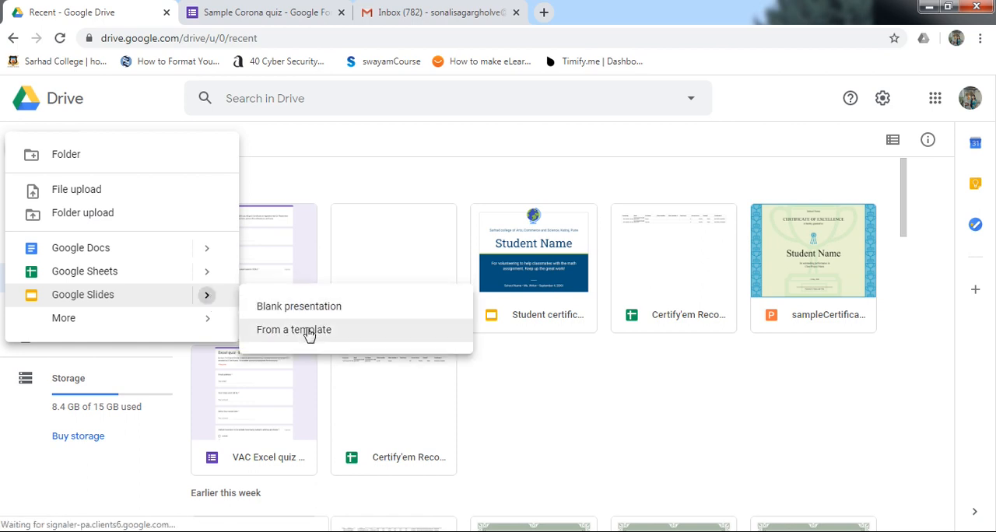
left_click(309, 332)
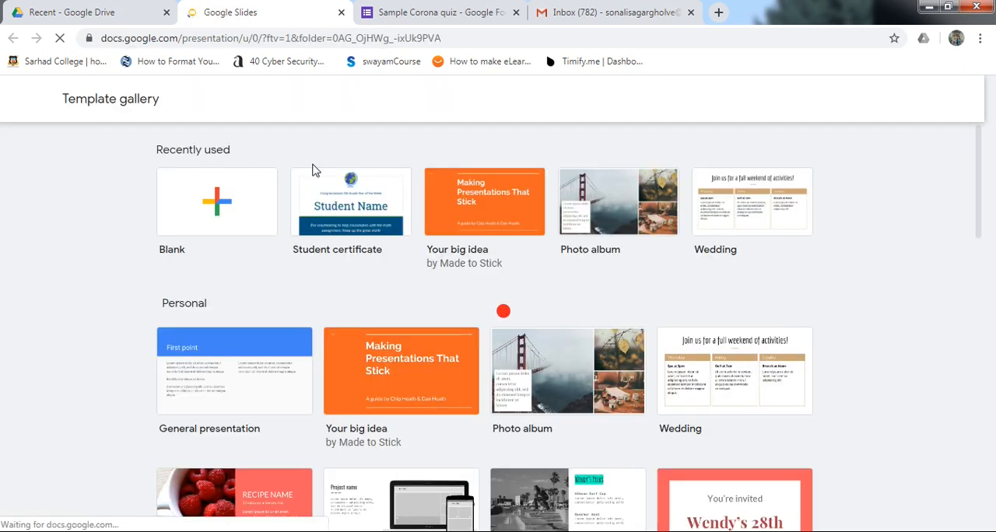
Step: Look through the template gallery, including the Education section, and create a presentation from the Student certificate template
scroll(264, 311, "down", 1)
scroll(327, 366, "down", 3)
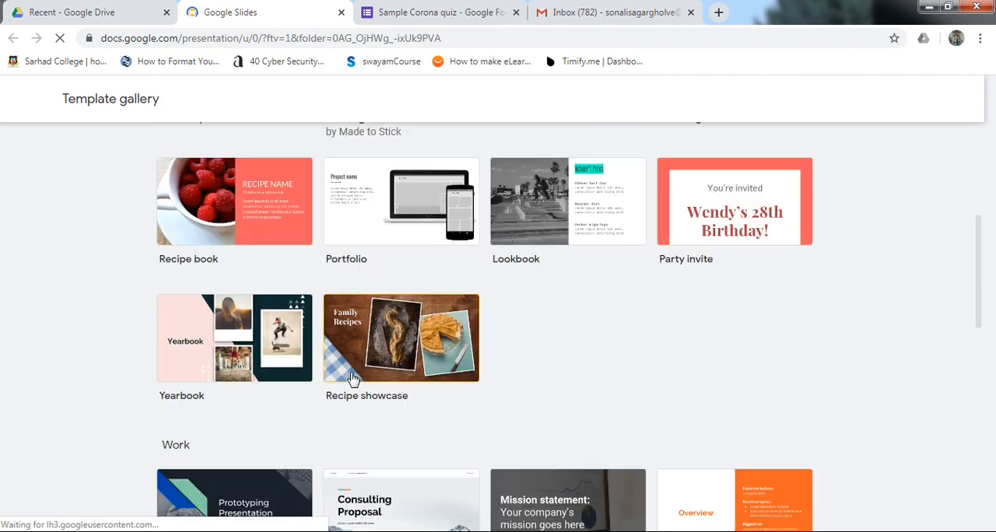
scroll(363, 374, "down", 4)
left_click_drag(983, 378, 971, 470)
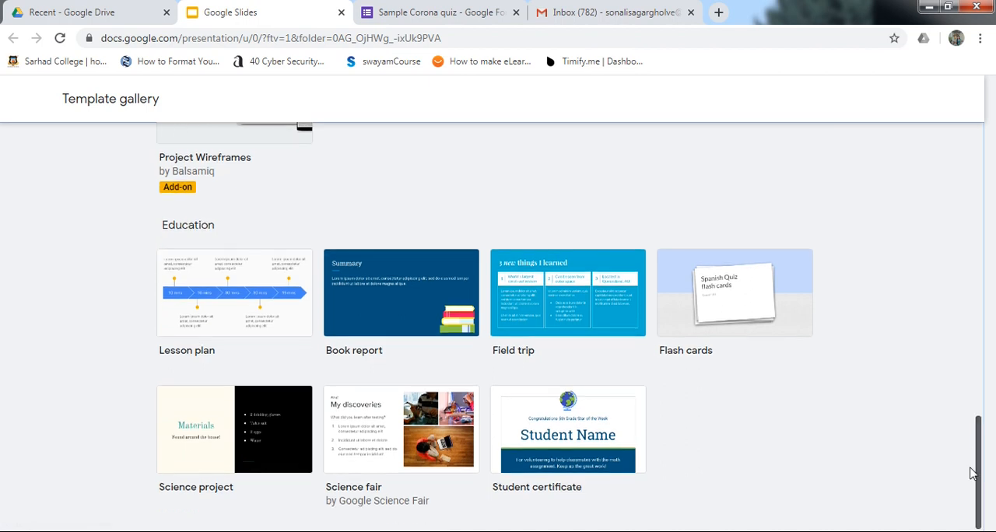
scroll(966, 436, "up", 8)
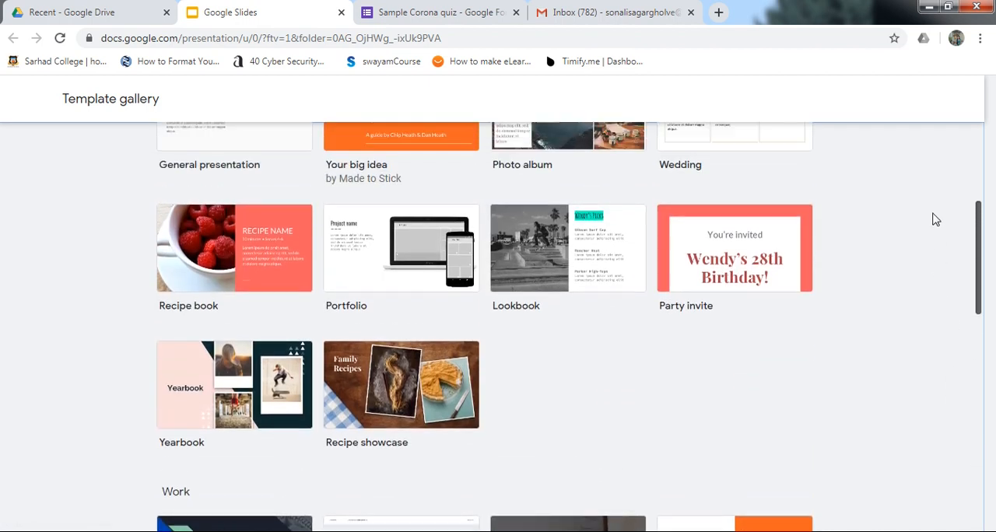
scroll(935, 202, "up", 4)
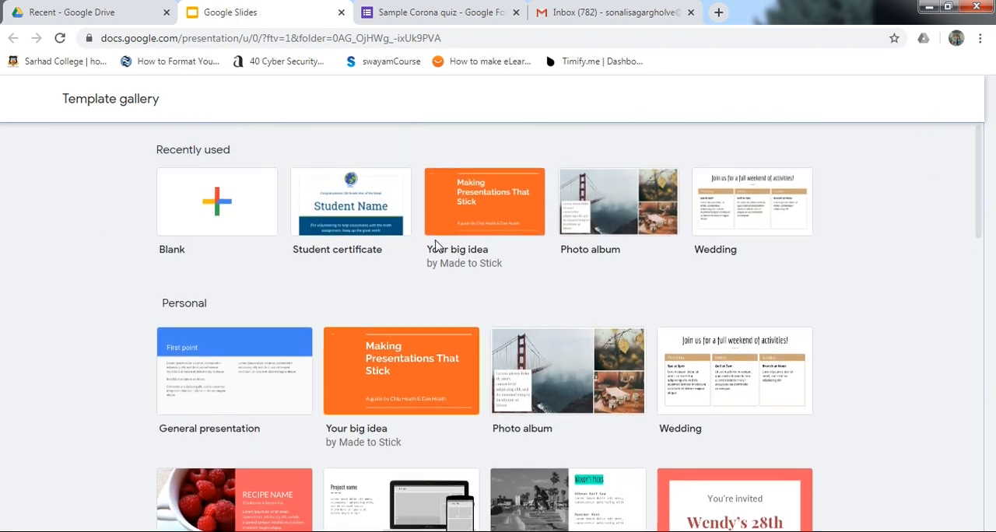
left_click(347, 198)
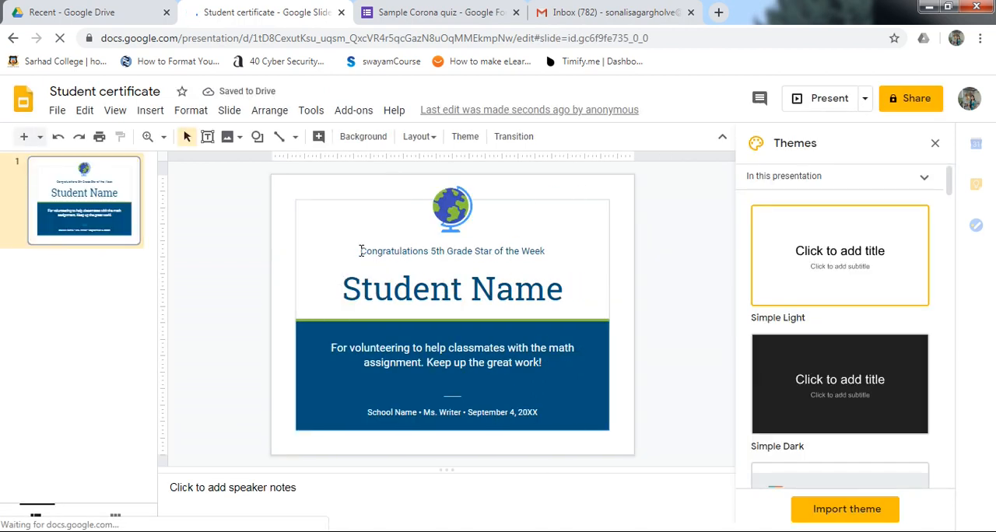
Step: Select the congratulations line's text box on the certificate slide, and place the text cursor in the Student Name title
mouse_move(420, 251)
left_mouse_down()
mouse_move(509, 260)
mouse_move(414, 242)
left_mouse_up()
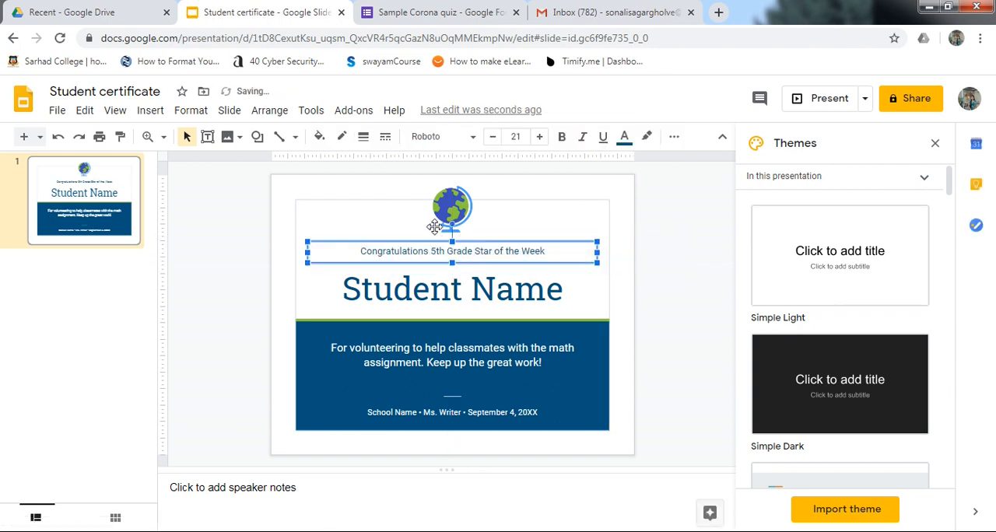
left_click(429, 300)
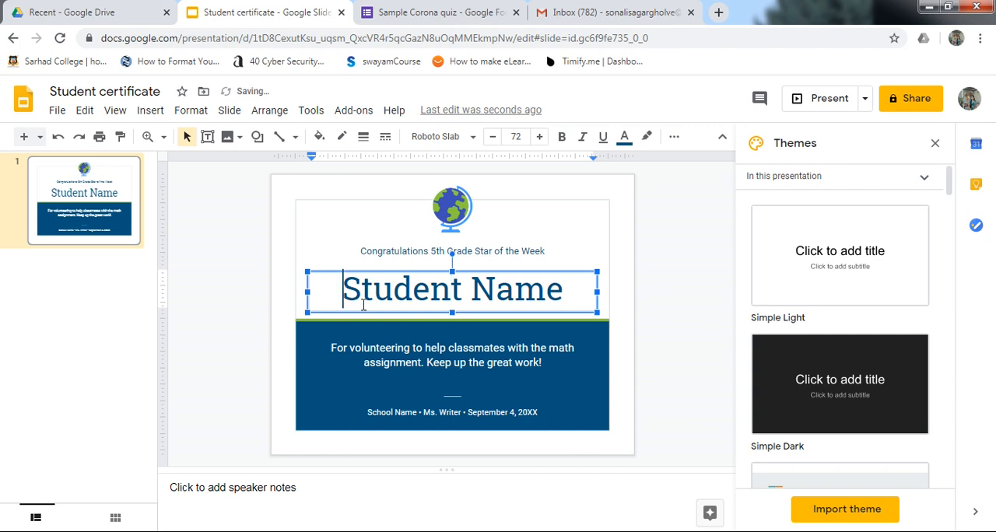
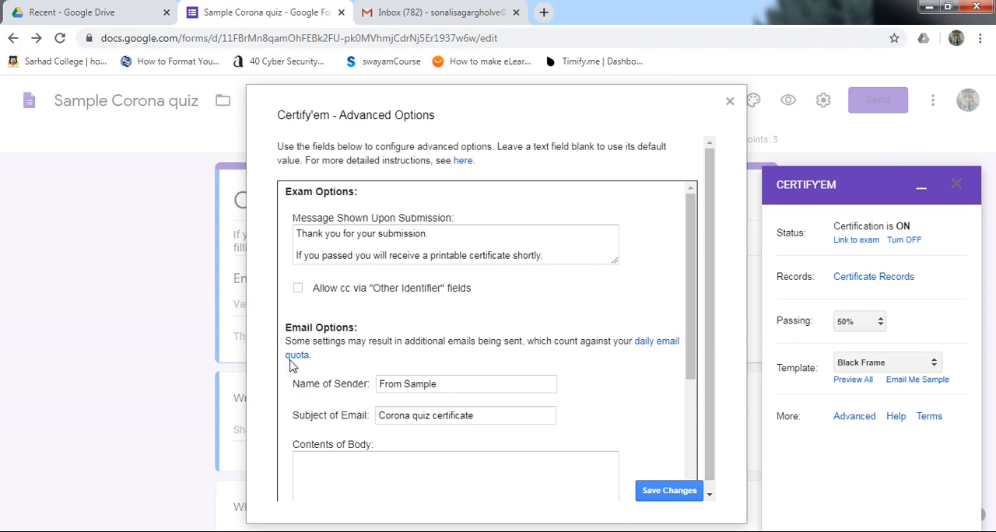
Step: In the Certify'em advanced options, replace the certificate email's sender name with the teacher's first name
scroll(696, 347, "down", 3)
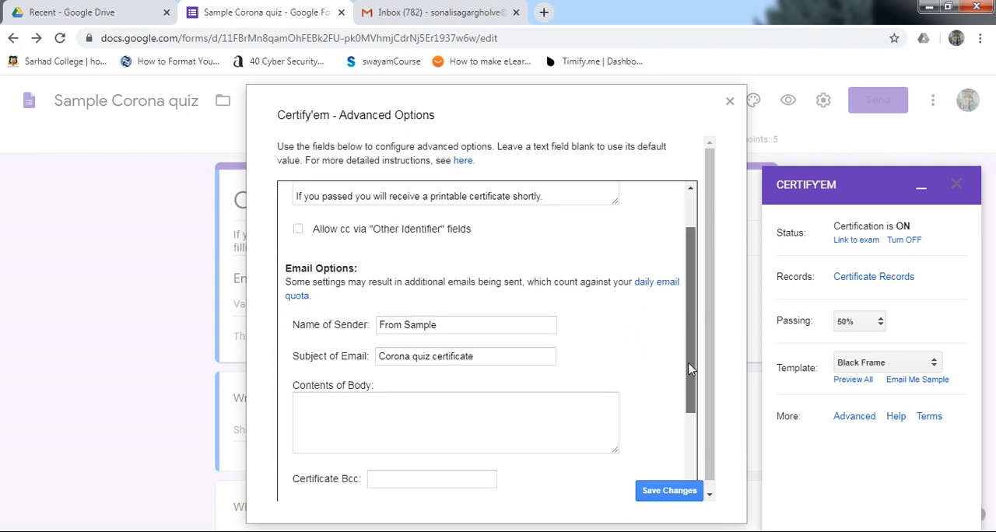
left_click(467, 274)
left_click_drag(467, 274, 345, 270)
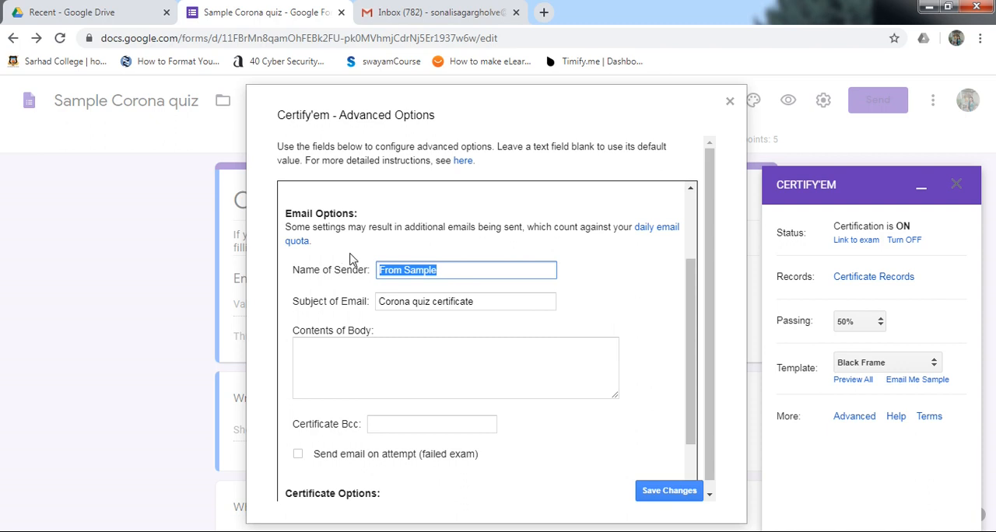
type("Sonali")
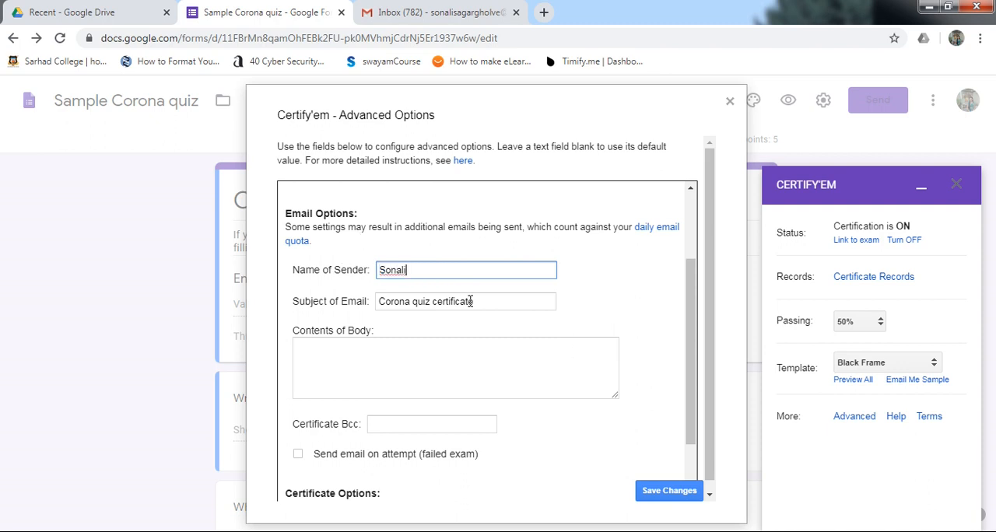
Step: Go through the email subject, body and certificate format options, and save the advanced option changes
left_click(495, 301)
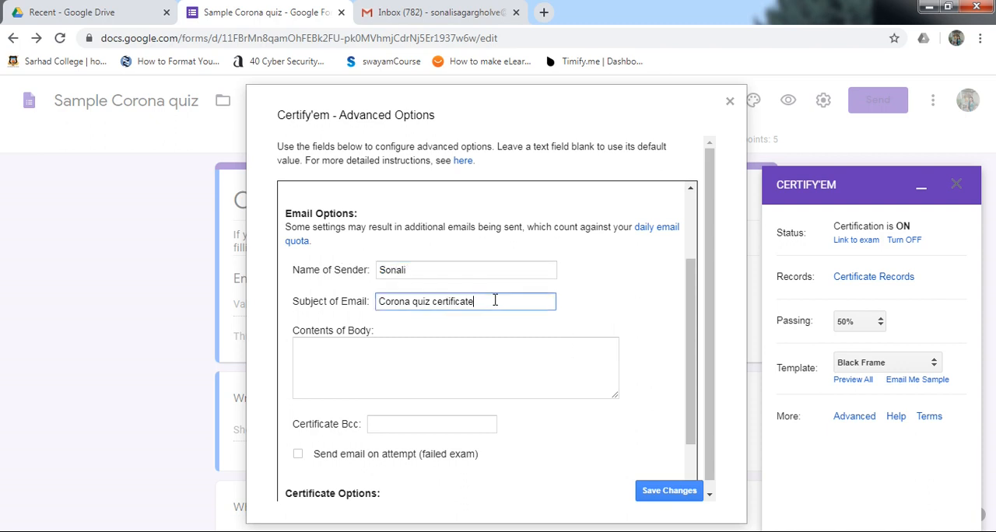
left_click(384, 369)
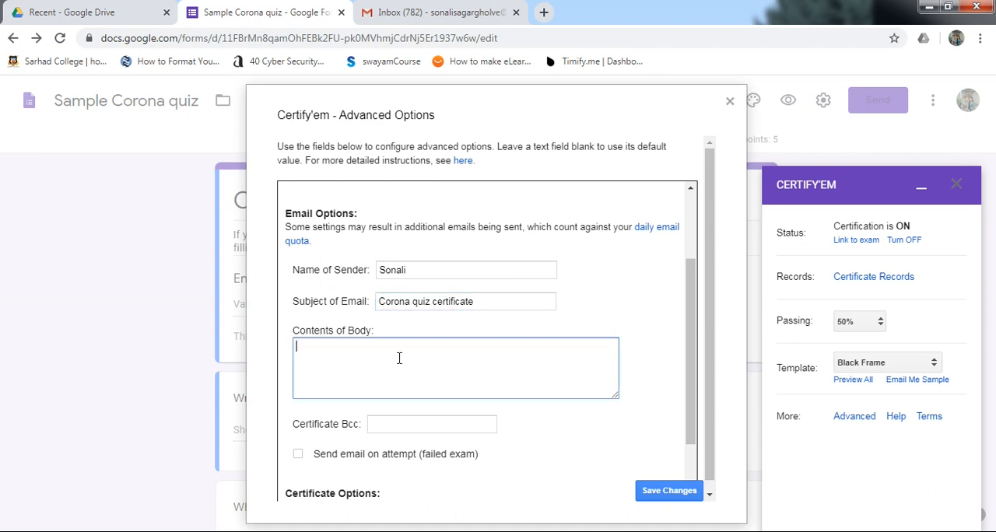
scroll(687, 317, "down", 1)
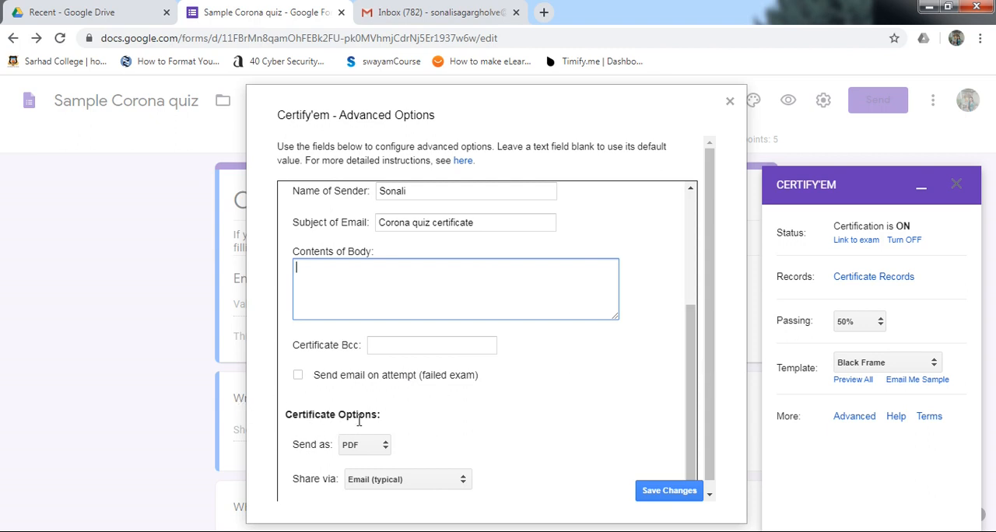
left_click(388, 446)
left_click(389, 444)
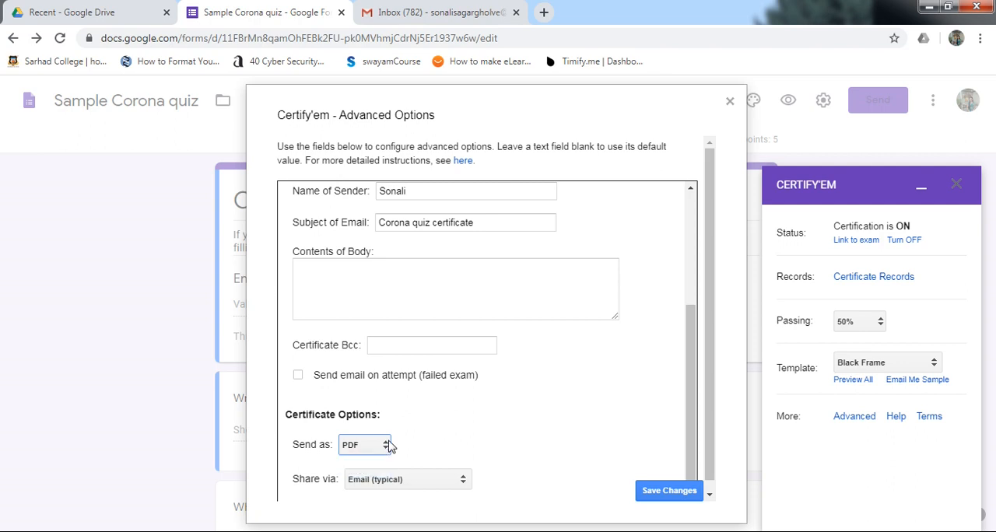
left_click(661, 492)
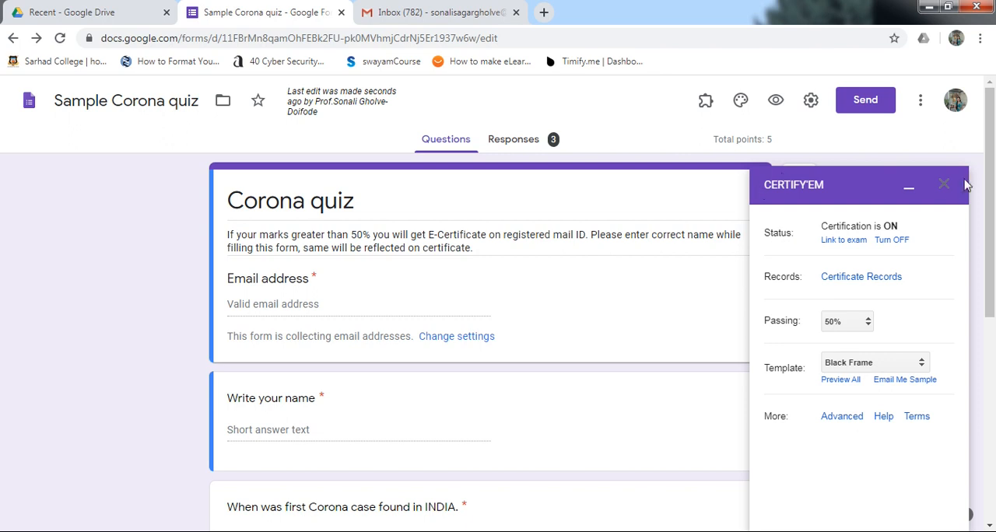
Step: Minimize the Certify'em panel, preview the quiz form, and fill in the respondent's email address and name
left_click(910, 192)
left_click(778, 107)
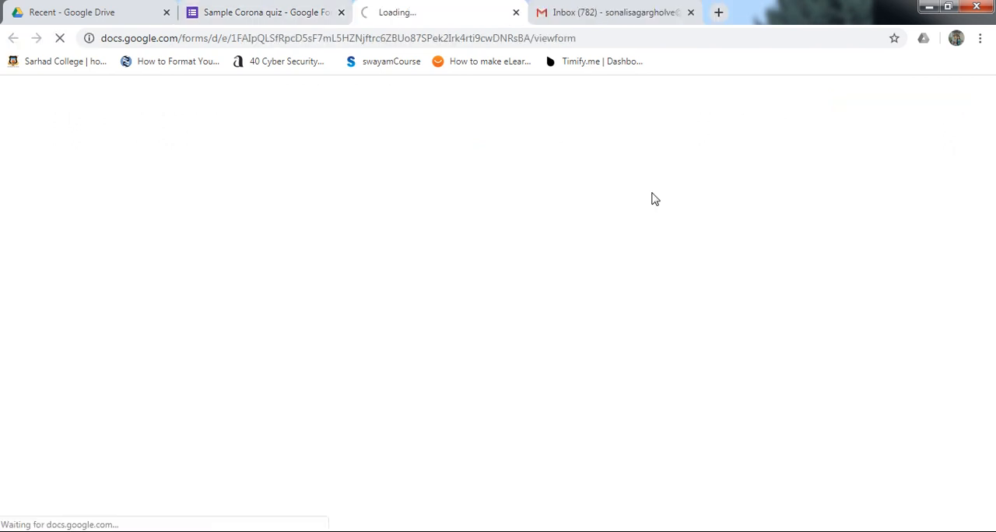
left_click(311, 286)
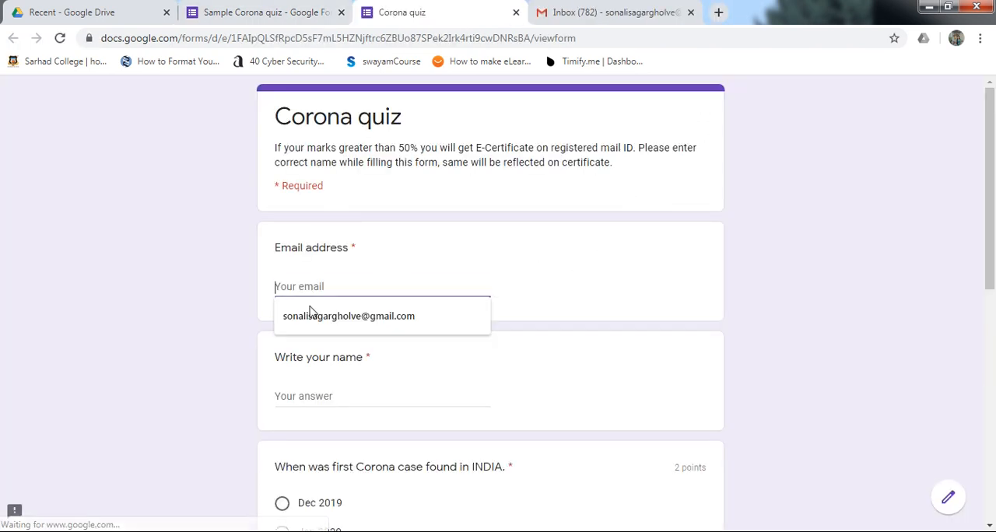
left_click(323, 321)
left_click(339, 397)
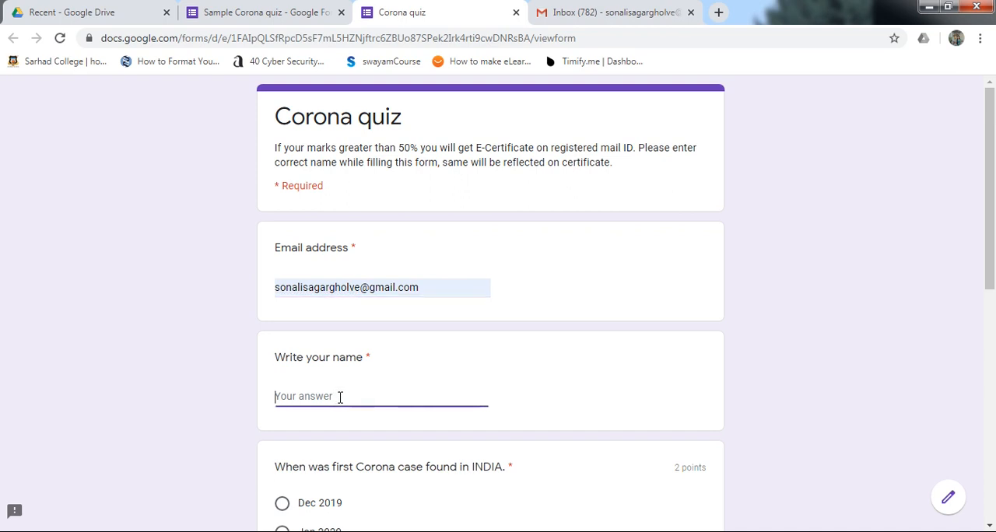
type("S")
key("BackSpace")
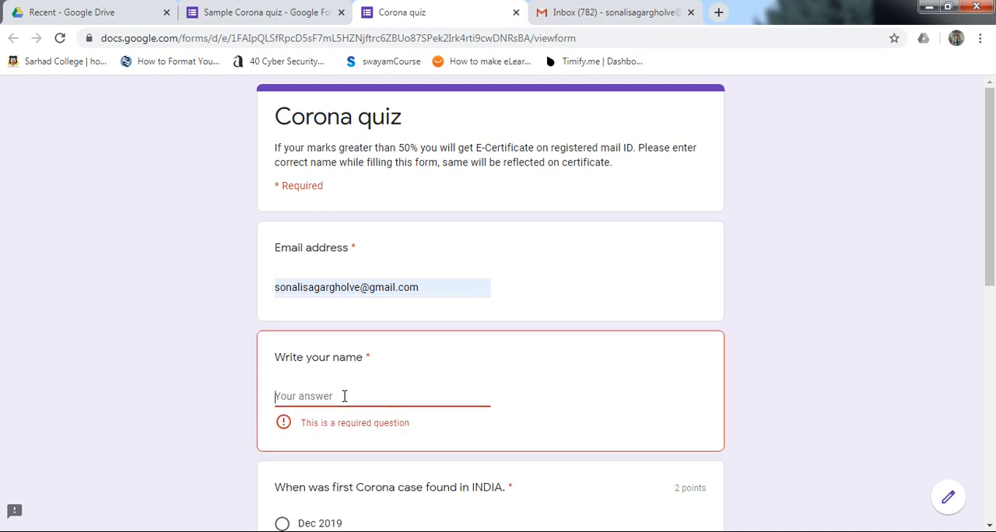
type("Shrianshu")
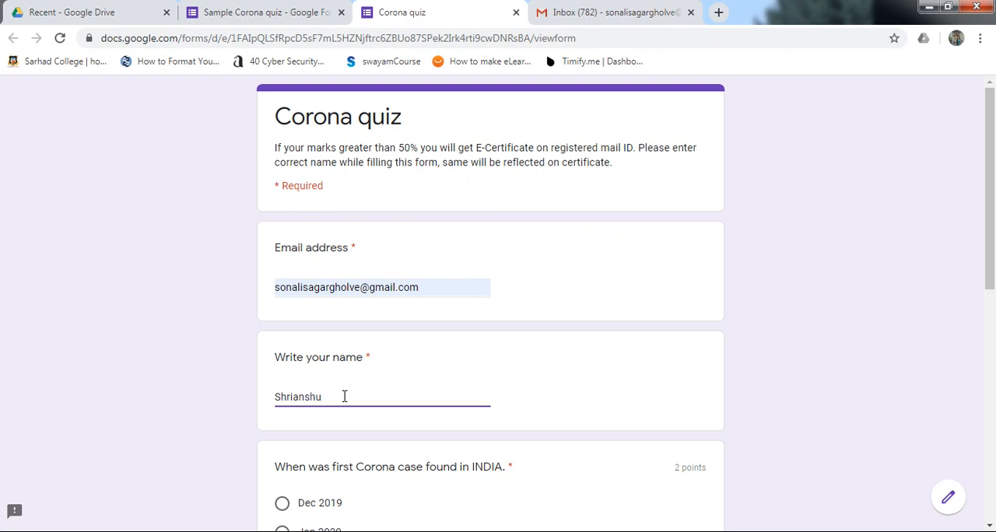
Step: Answer the two quiz questions with Jan 2020 and Kerala, and submit the form
left_click(824, 326)
left_click_drag(992, 257, 992, 322)
left_click_drag(991, 247, 991, 325)
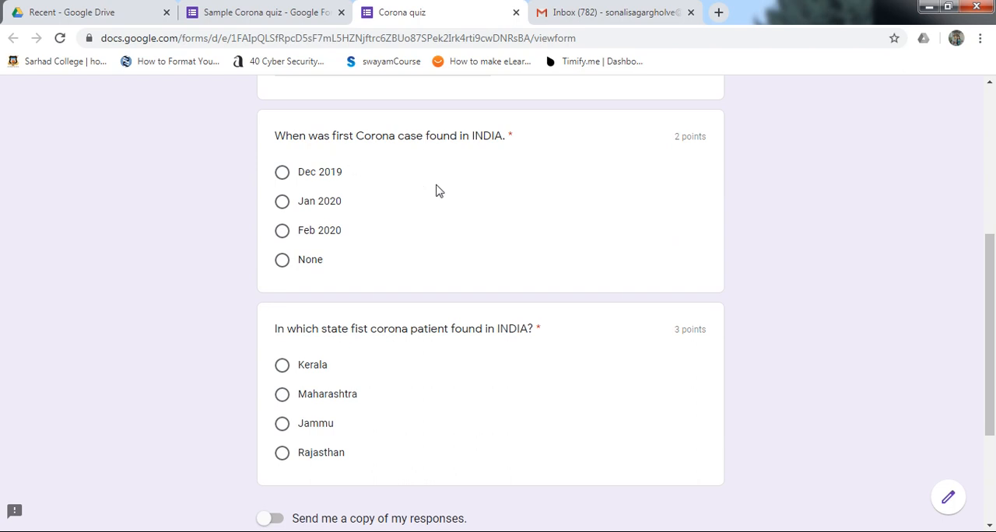
left_click(283, 205)
left_click(284, 366)
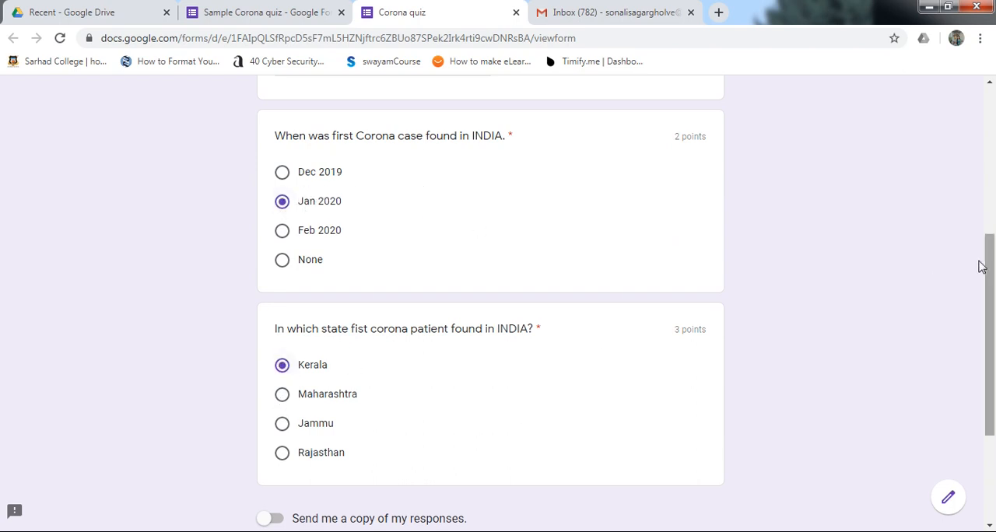
left_click_drag(995, 277, 994, 361)
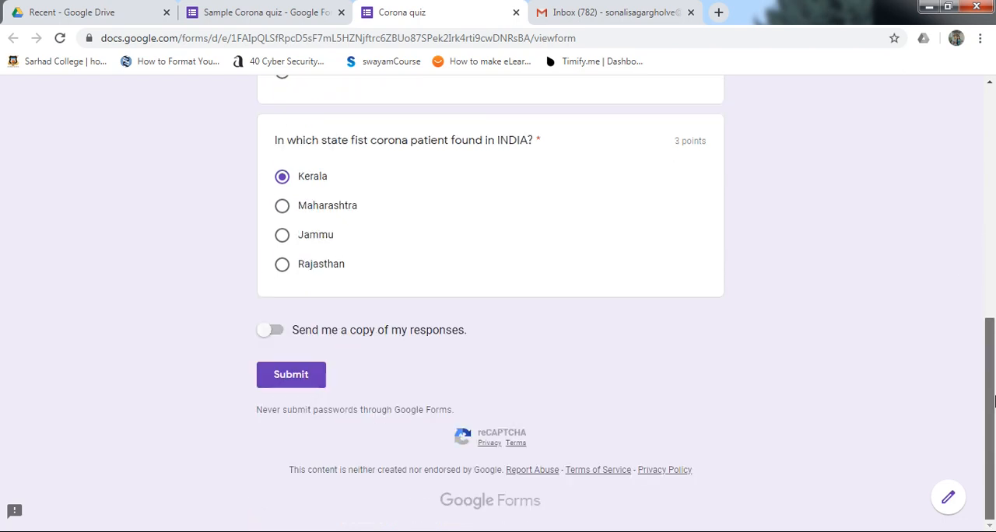
left_click(311, 374)
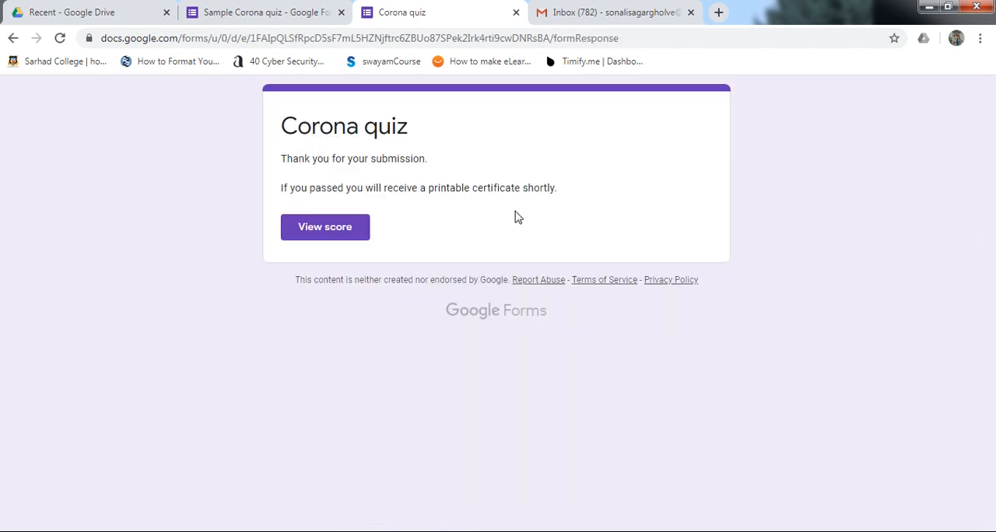
Step: View the score of the submitted quiz, and close the score and submission pages
left_click(331, 234)
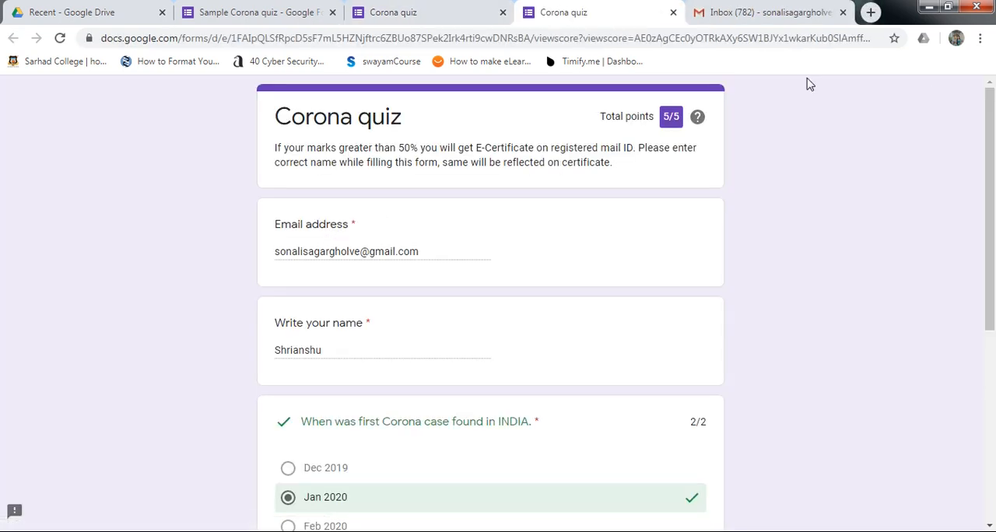
left_click(674, 13)
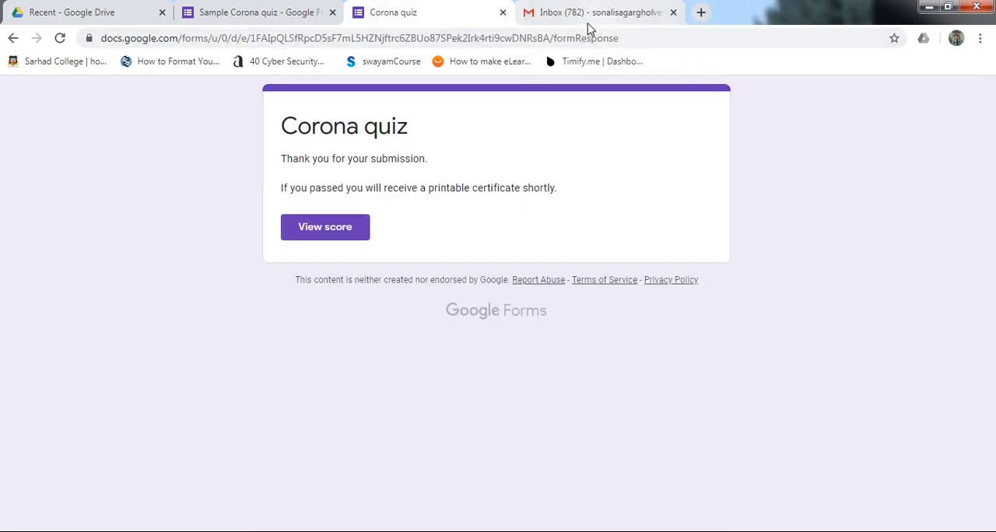
left_click(503, 13)
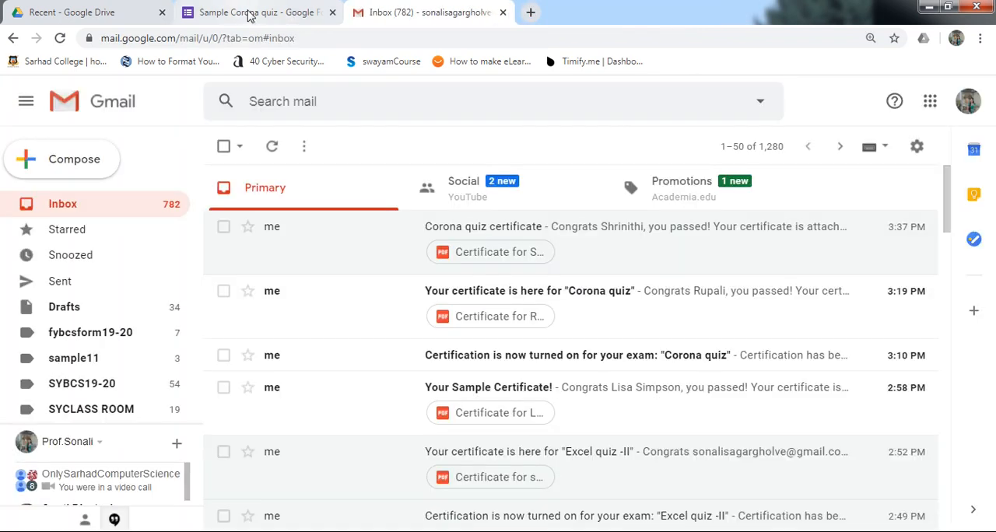
Step: Return to the quiz form, view its responses, and open the Certify'em Certificate Records spreadsheet
left_click(250, 15)
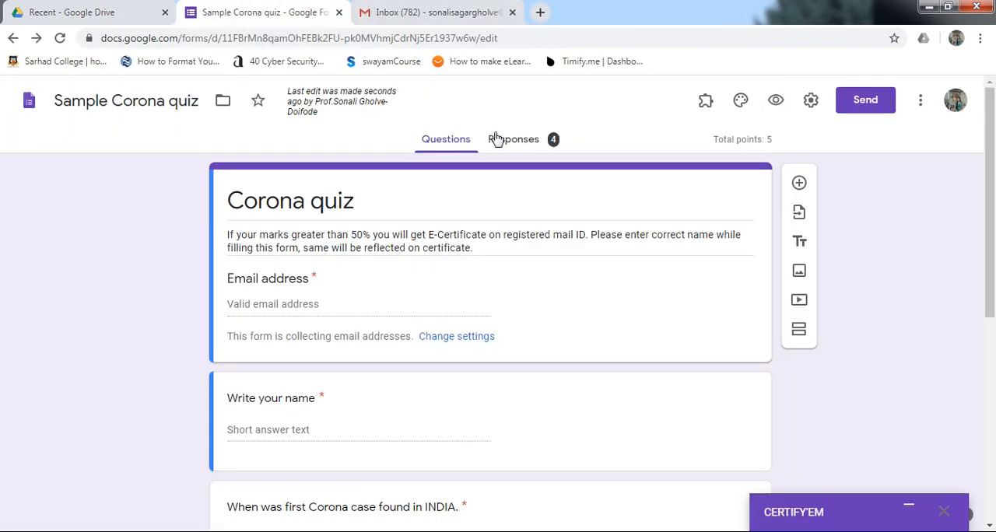
left_click(520, 141)
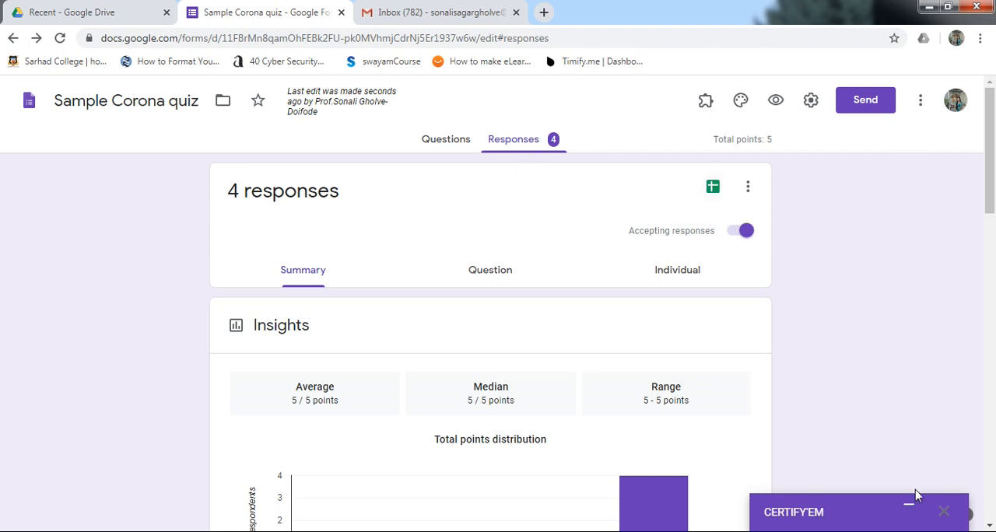
left_click(909, 509)
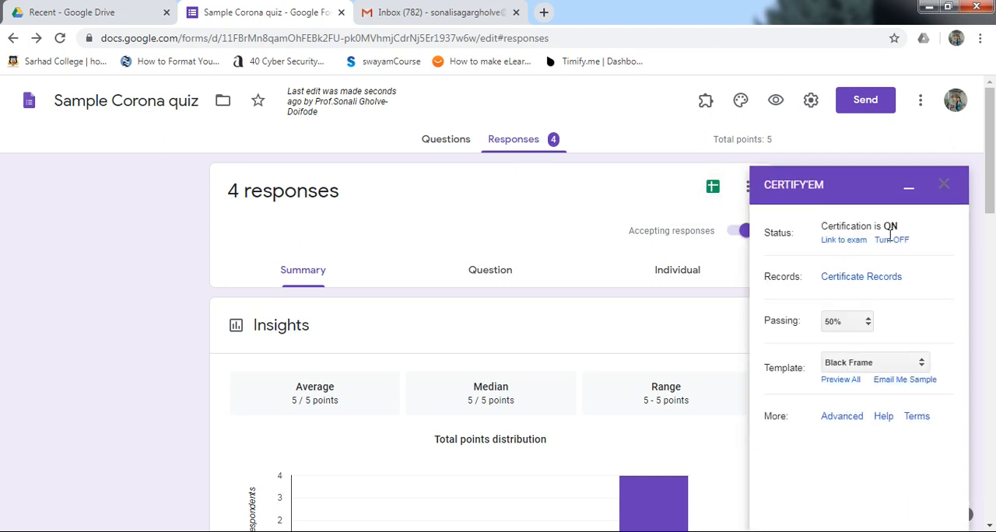
left_click(864, 277)
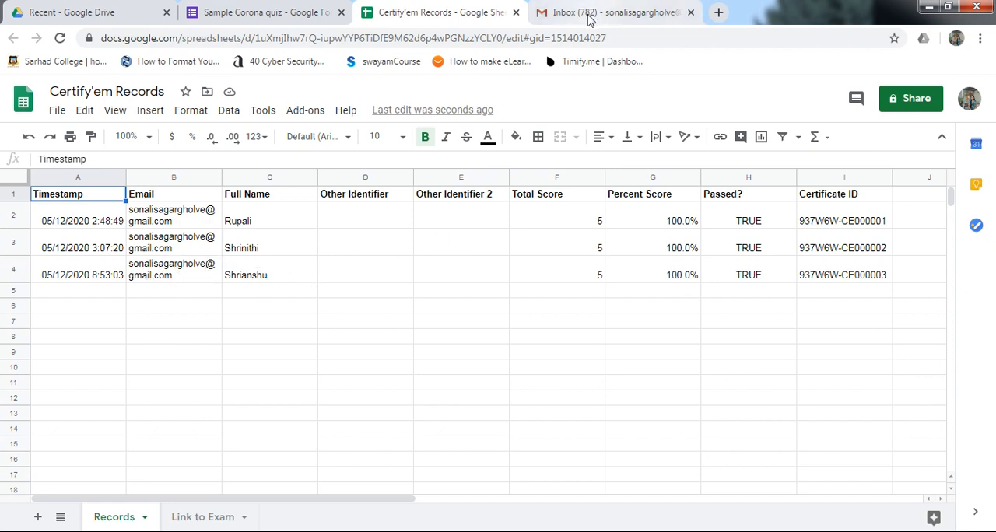
Step: Switch to Gmail, reload the inbox, and view the PDF certificates attached to the two most recent Corona quiz certificate emails
left_click(587, 19)
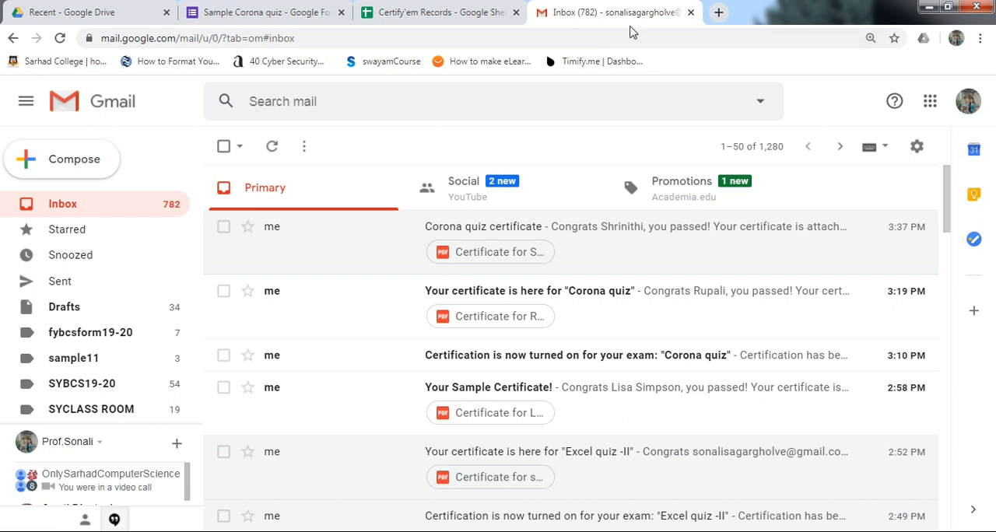
left_click(60, 39)
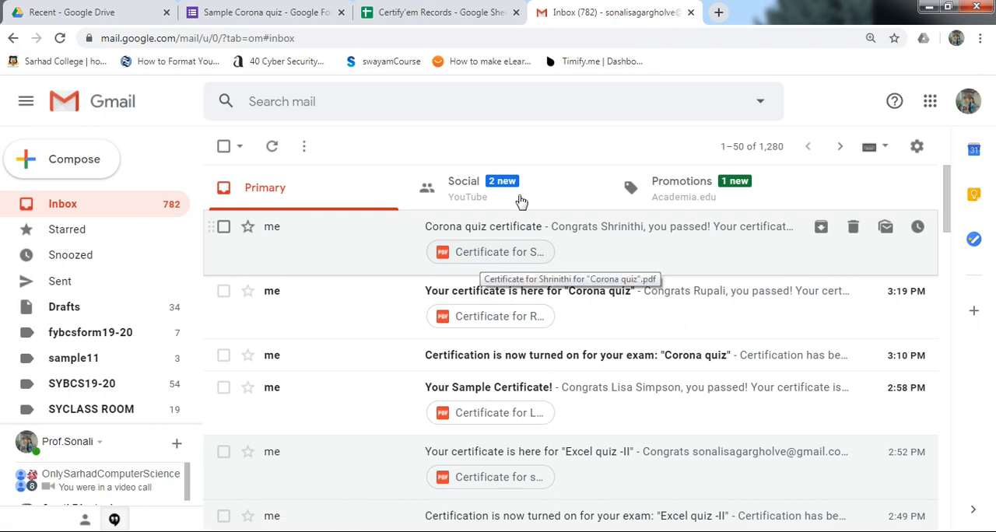
left_click(478, 255)
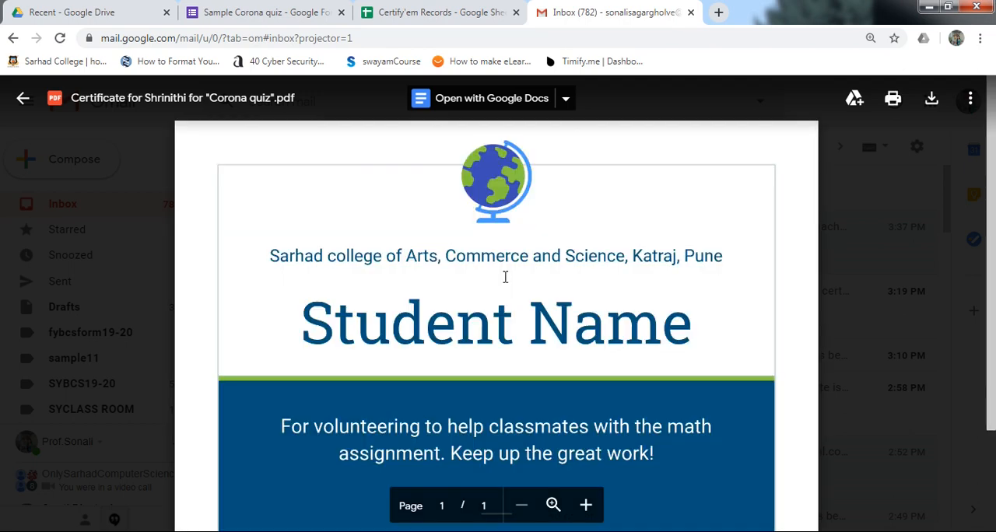
scroll(562, 333, "down", 3)
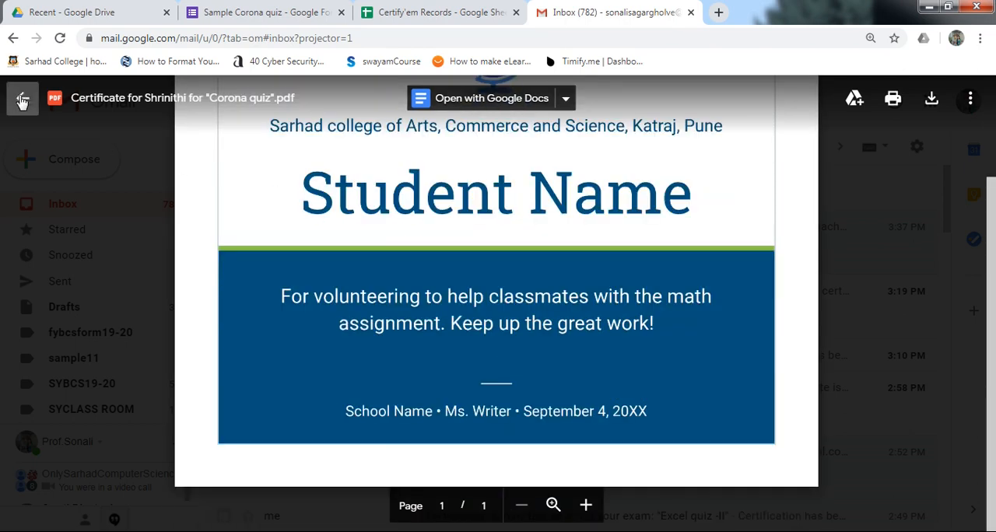
left_click(21, 98)
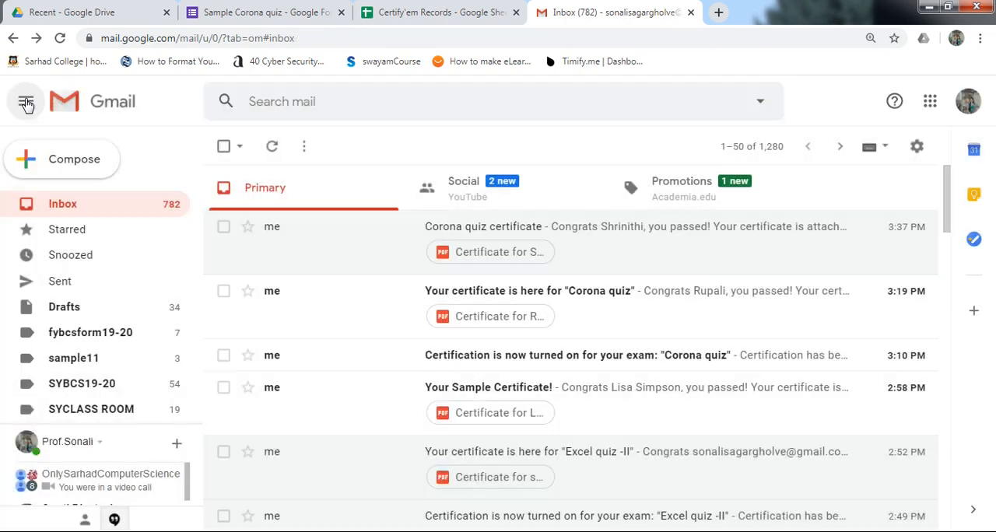
left_click(506, 321)
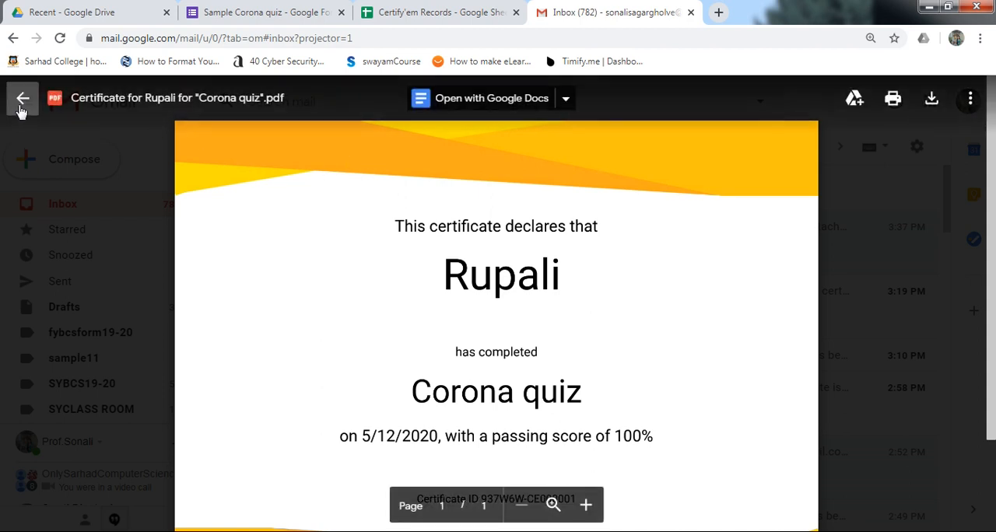
left_click(22, 99)
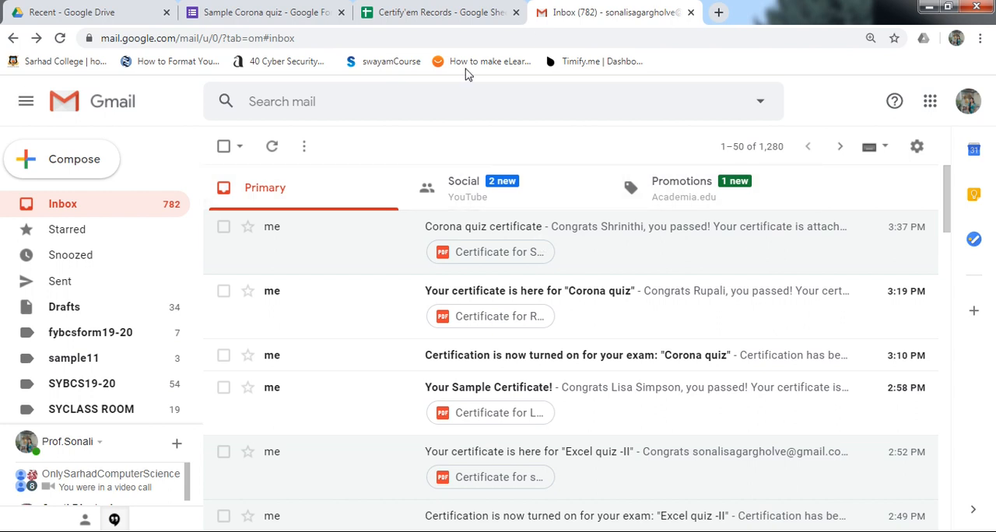
Step: Reload the inbox once more, and return to the quiz form's responses with the Certify'em panel minimized
left_click(60, 39)
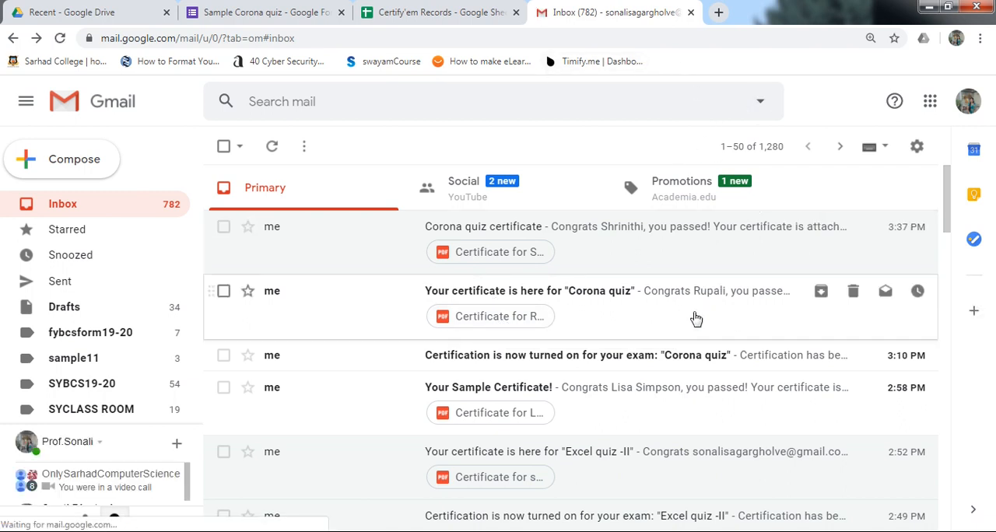
left_click(226, 16)
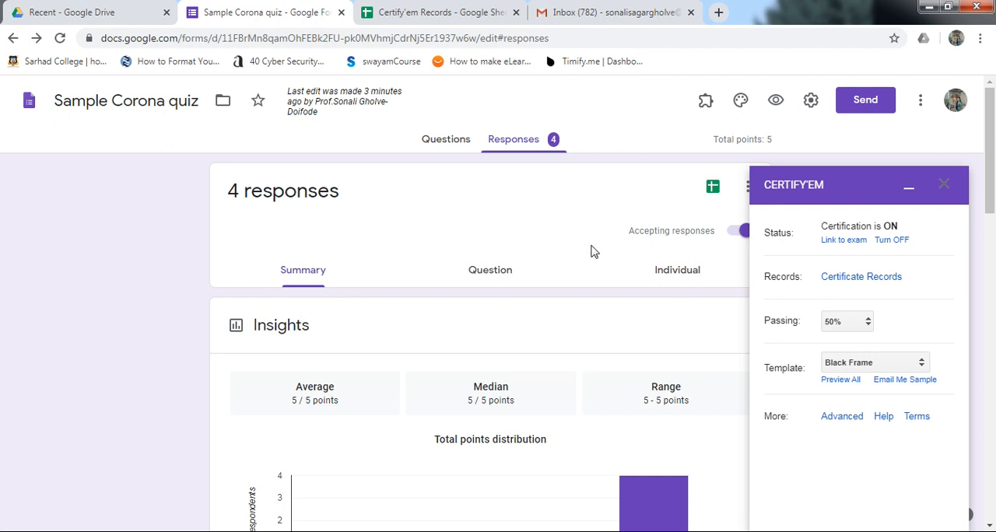
left_click(910, 191)
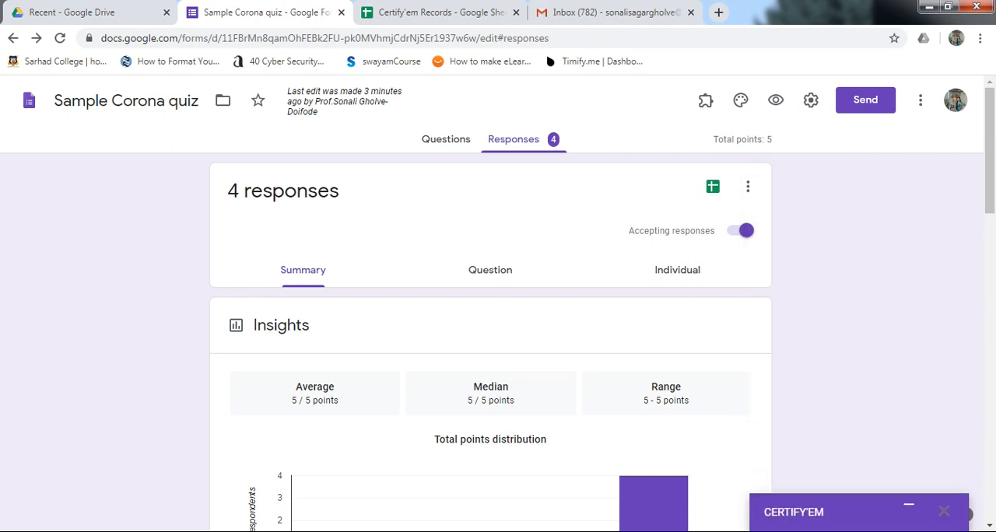